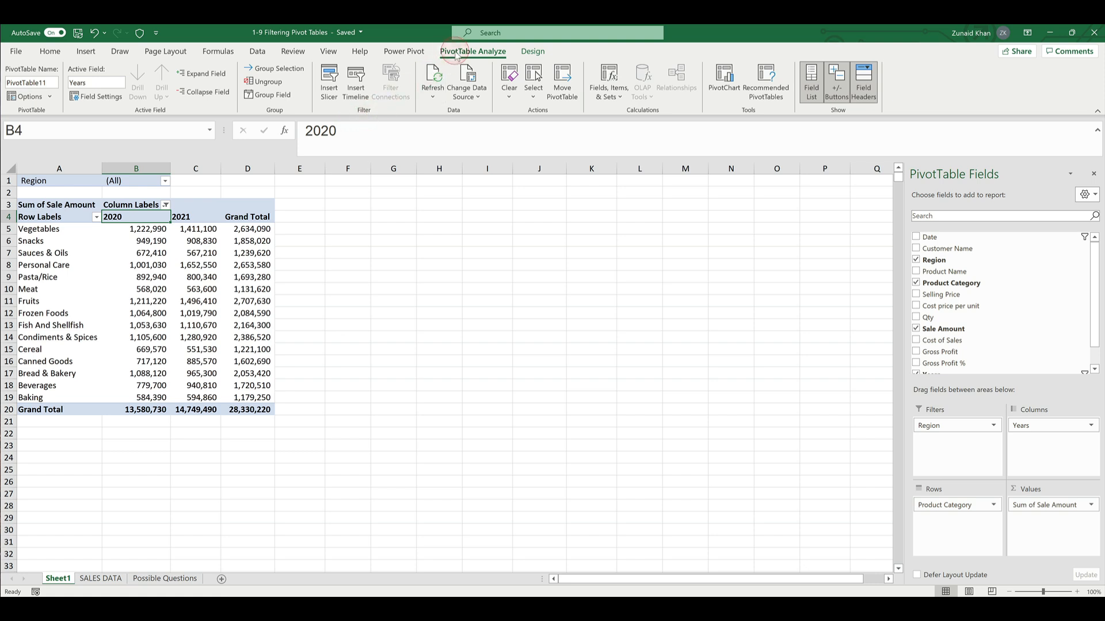
# Clear all filters from the product category sales pivot table on Sheet1.
pyautogui.click(508, 87)
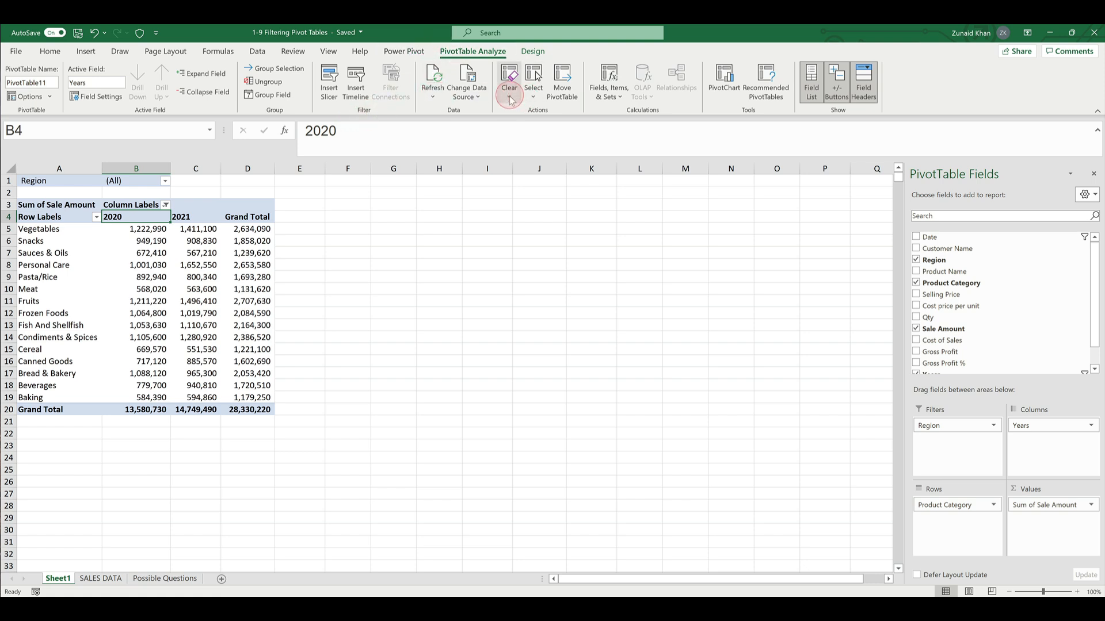
pyautogui.click(524, 129)
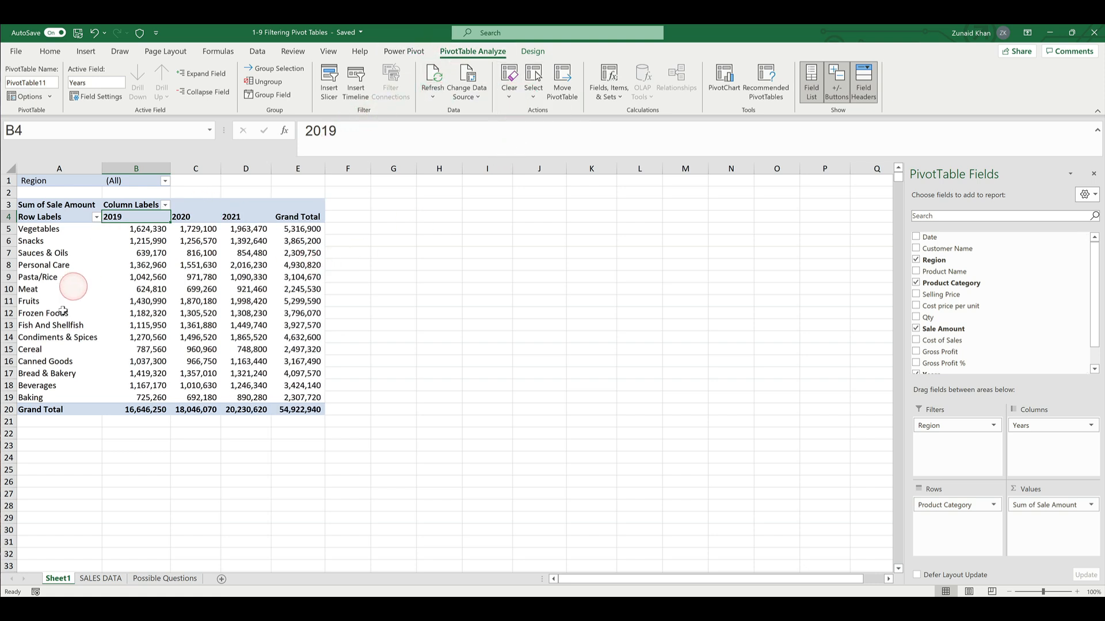
pyautogui.moveTo(112, 298)
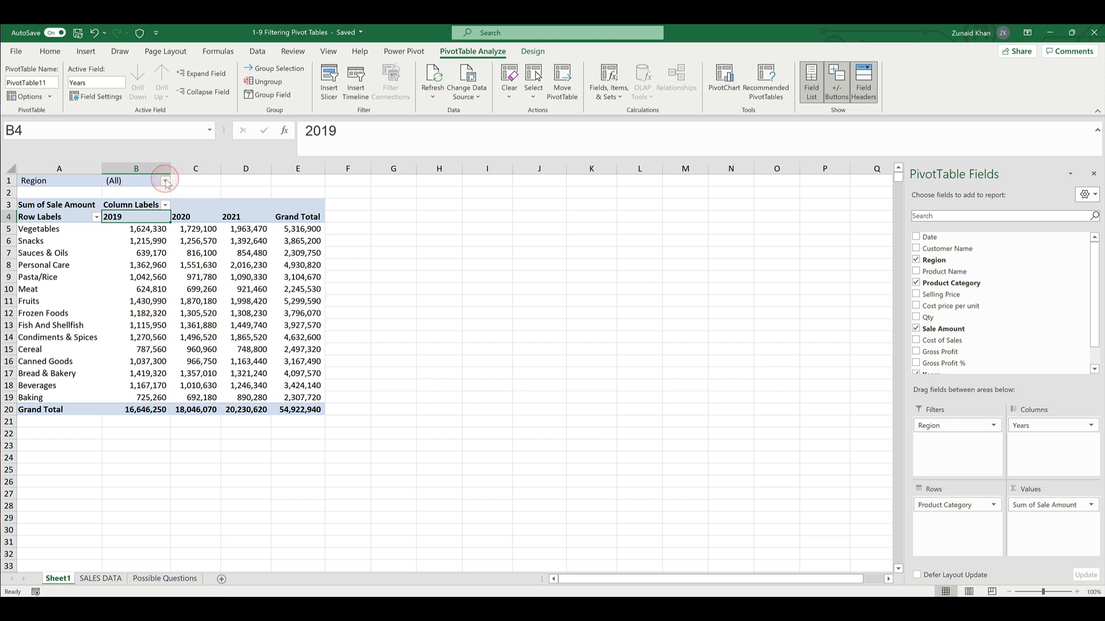
# Filter the pivot table's Region report filter to show only Northern Region.
pyautogui.click(165, 182)
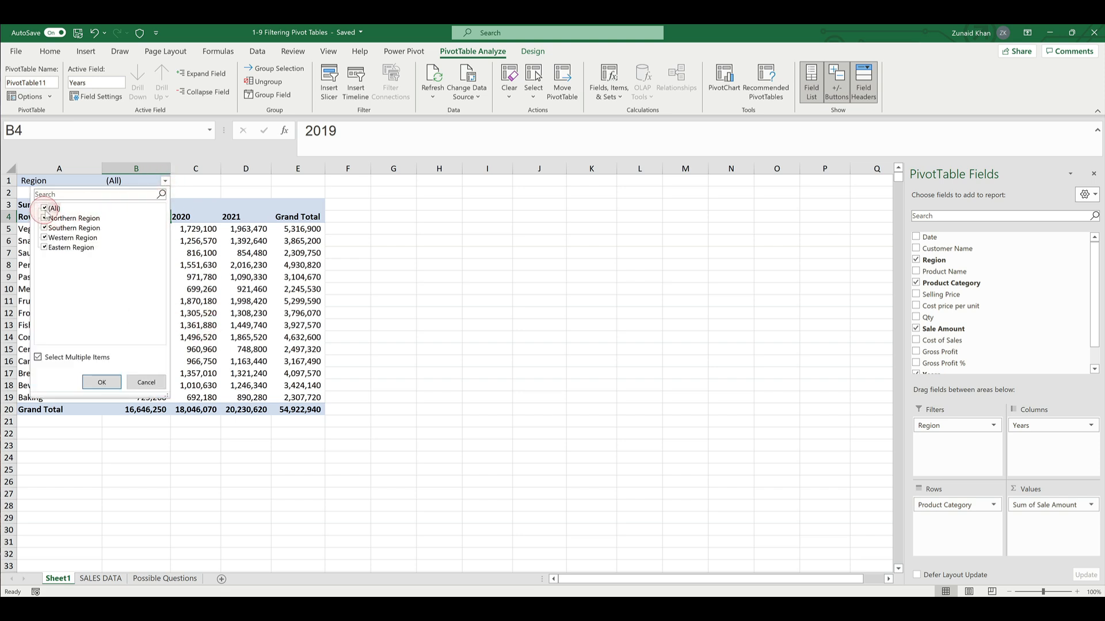
pyautogui.click(44, 219)
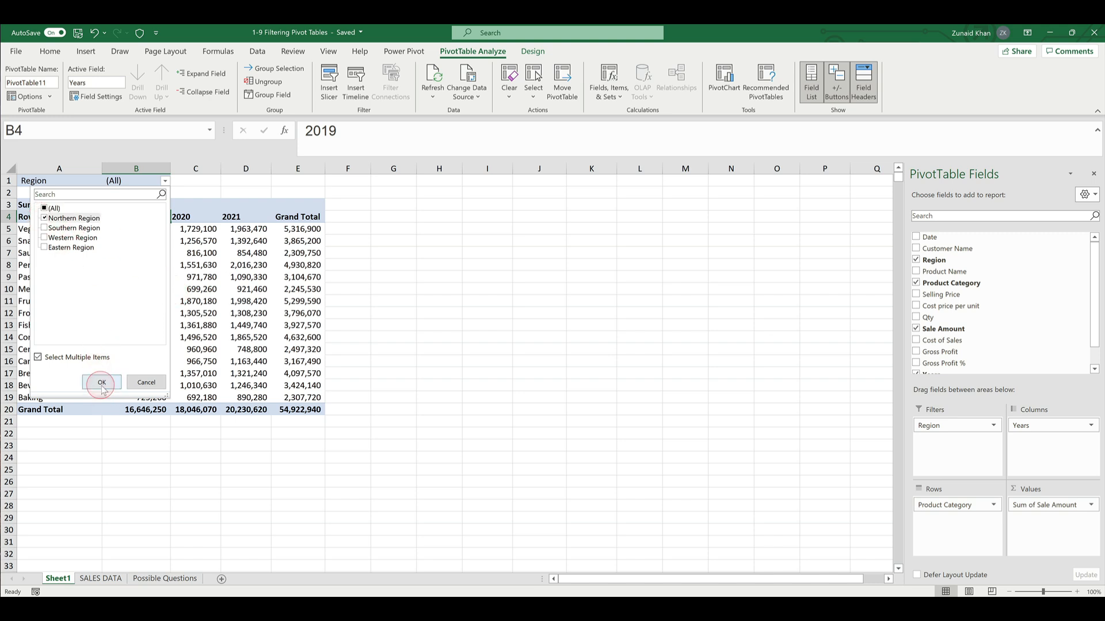
pyautogui.click(101, 382)
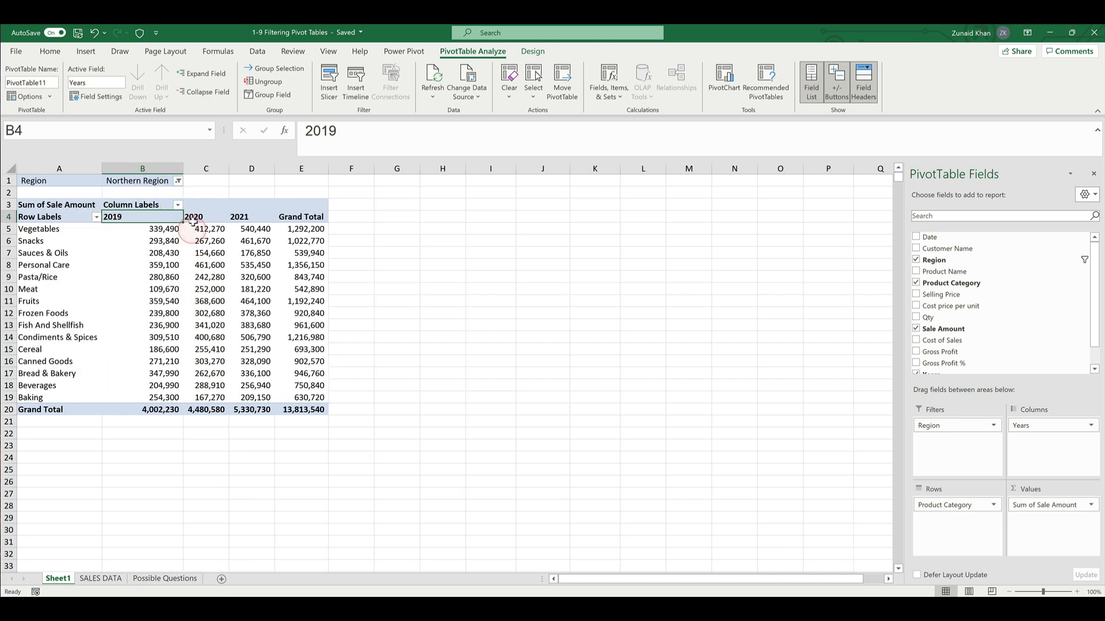
pyautogui.click(176, 180)
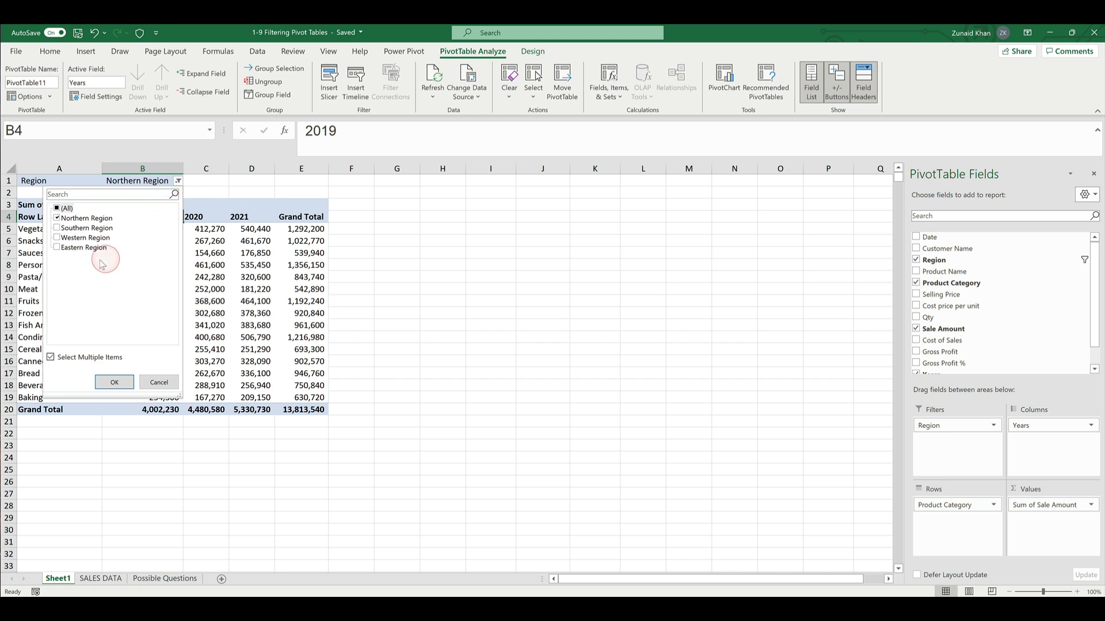
pyautogui.click(58, 219)
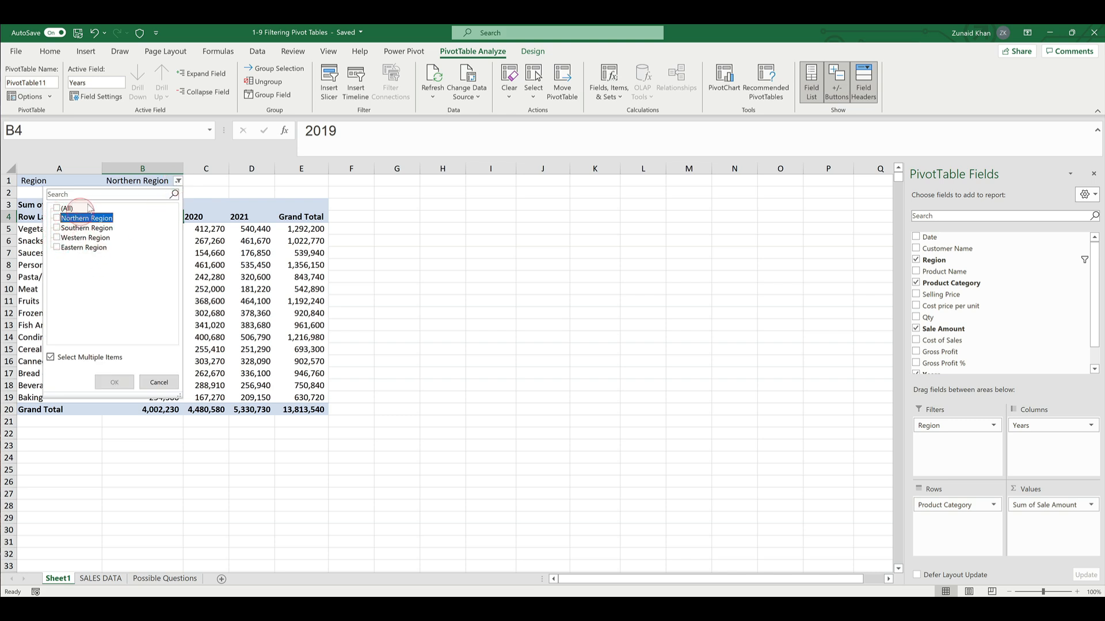
pyautogui.click(160, 247)
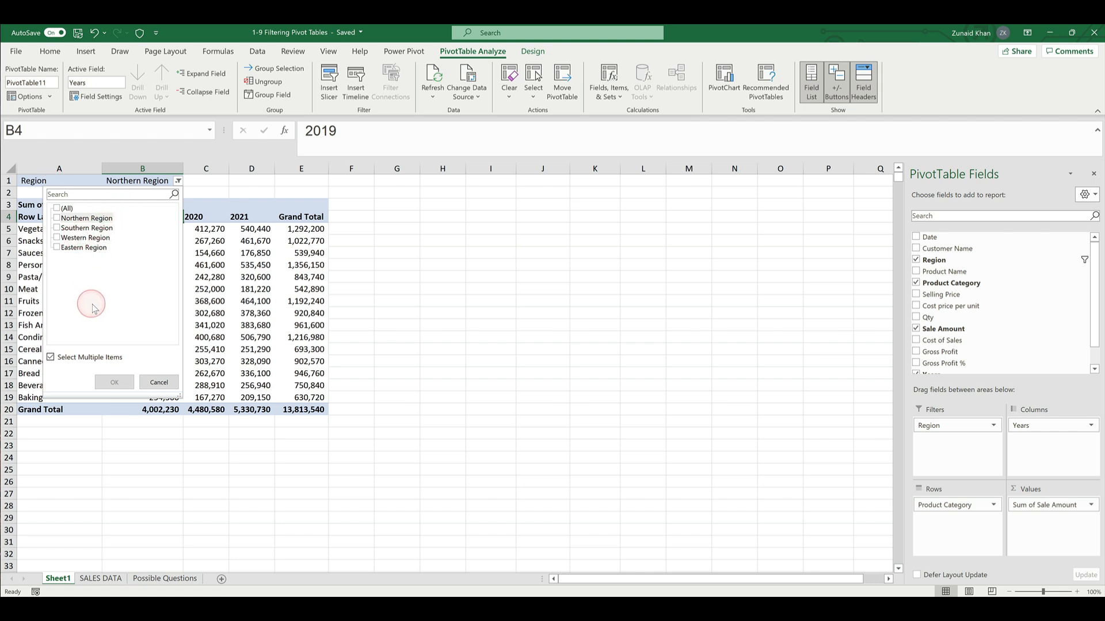
pyautogui.click(159, 382)
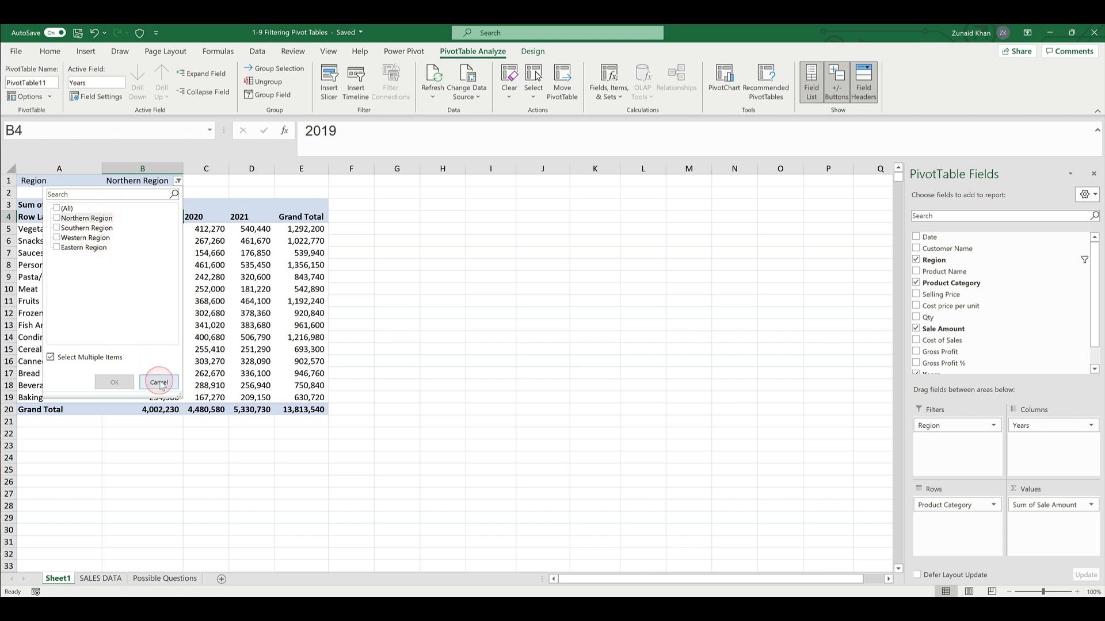
# Reset the pivot table's Region filter to (All) so every region is included.
pyautogui.click(178, 181)
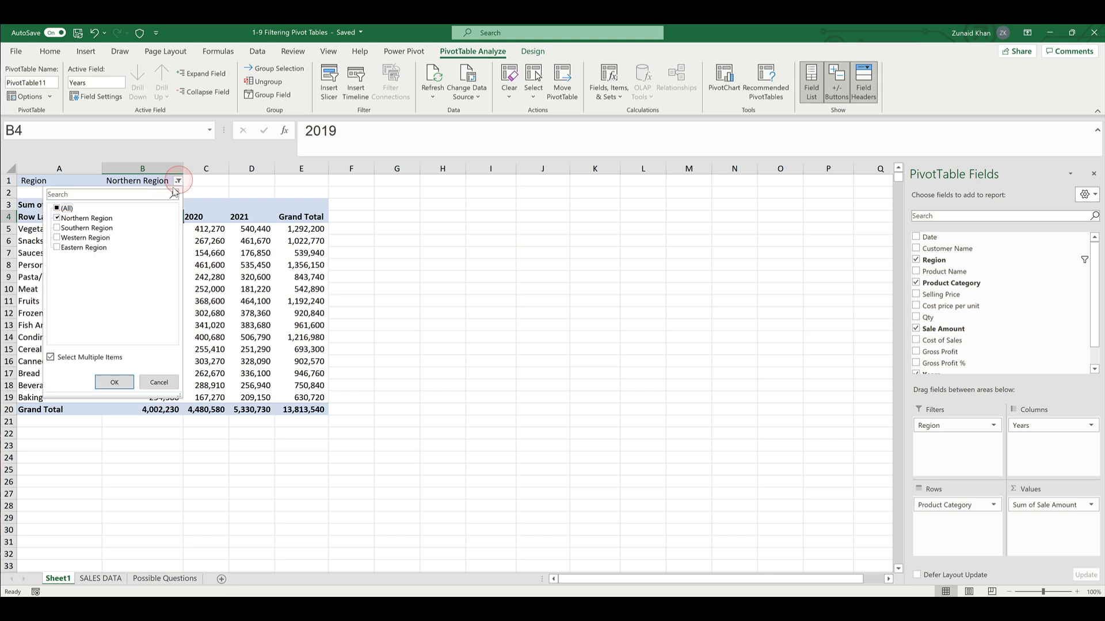
pyautogui.click(57, 208)
pyautogui.click(114, 382)
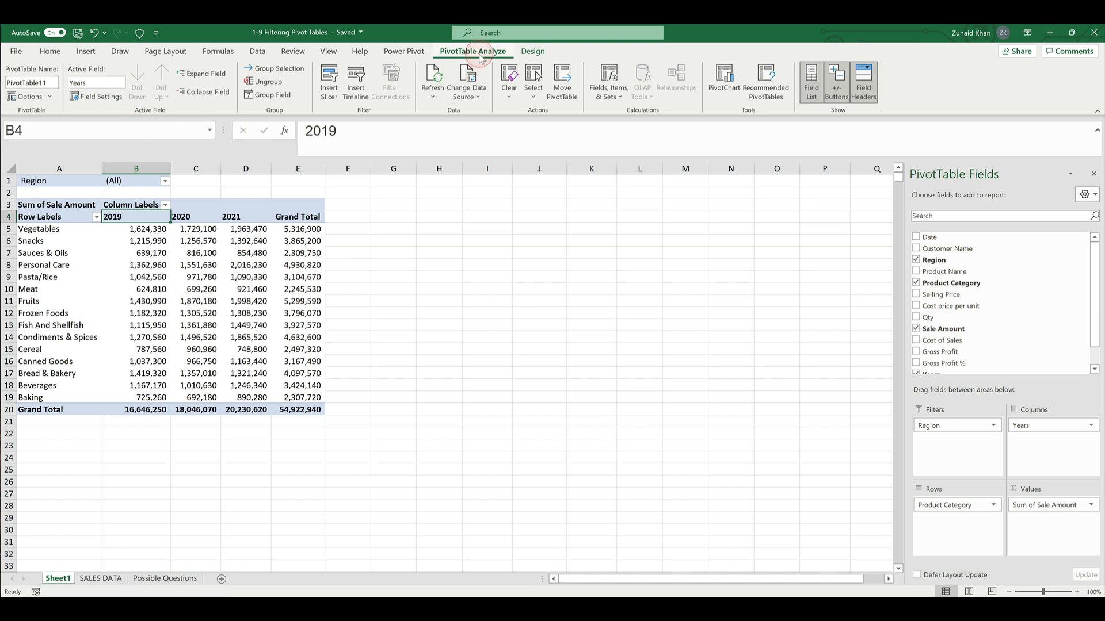
# Generate separate report filter pages for the Region field, one worksheet per region.
pyautogui.click(50, 96)
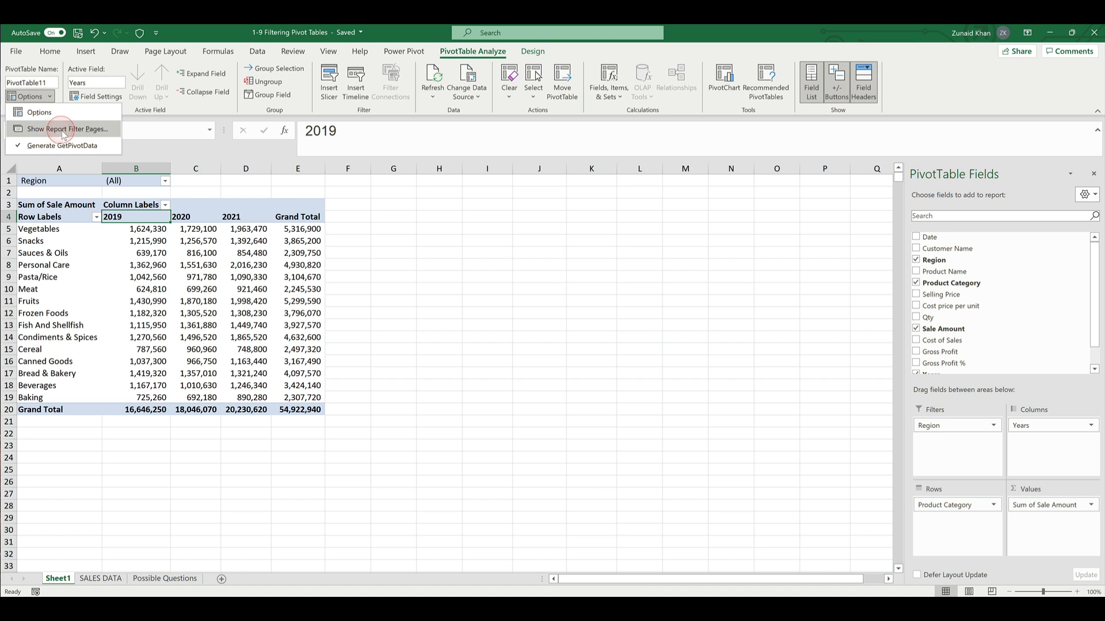
pyautogui.click(63, 135)
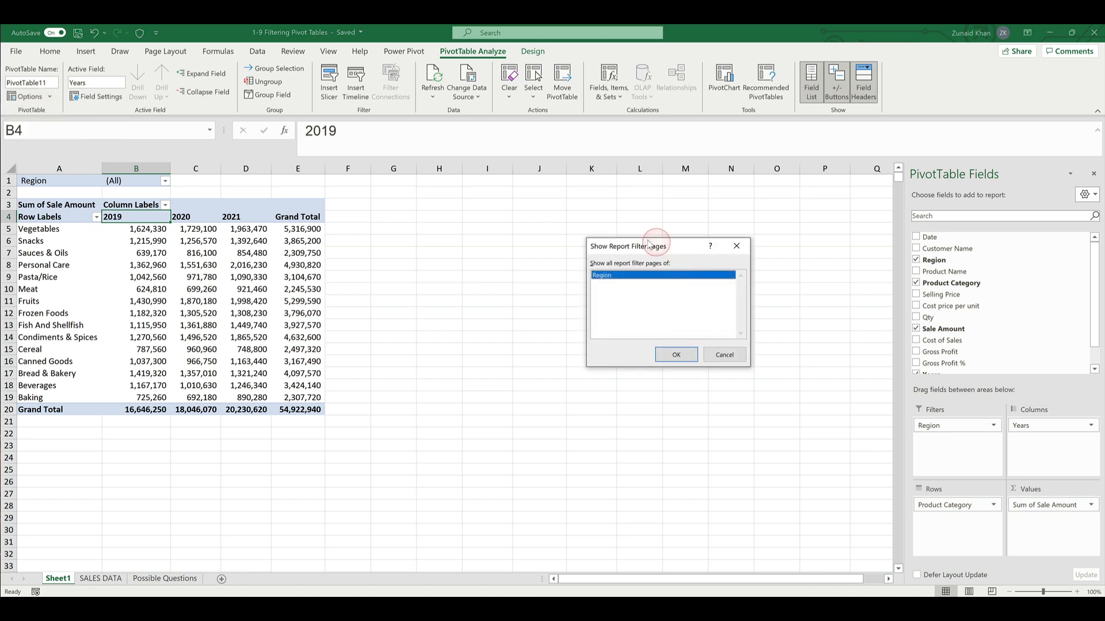
pyautogui.moveTo(644, 247); pyautogui.dragTo(574, 211)
pyautogui.click(564, 240)
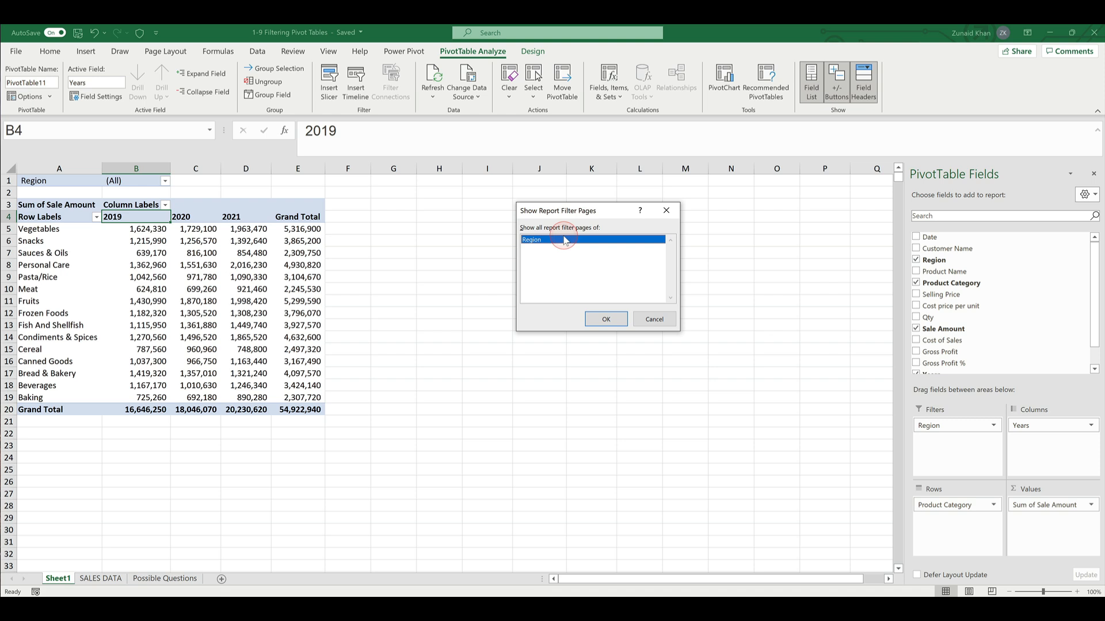
pyautogui.click(552, 241)
pyautogui.click(557, 271)
pyautogui.click(558, 257)
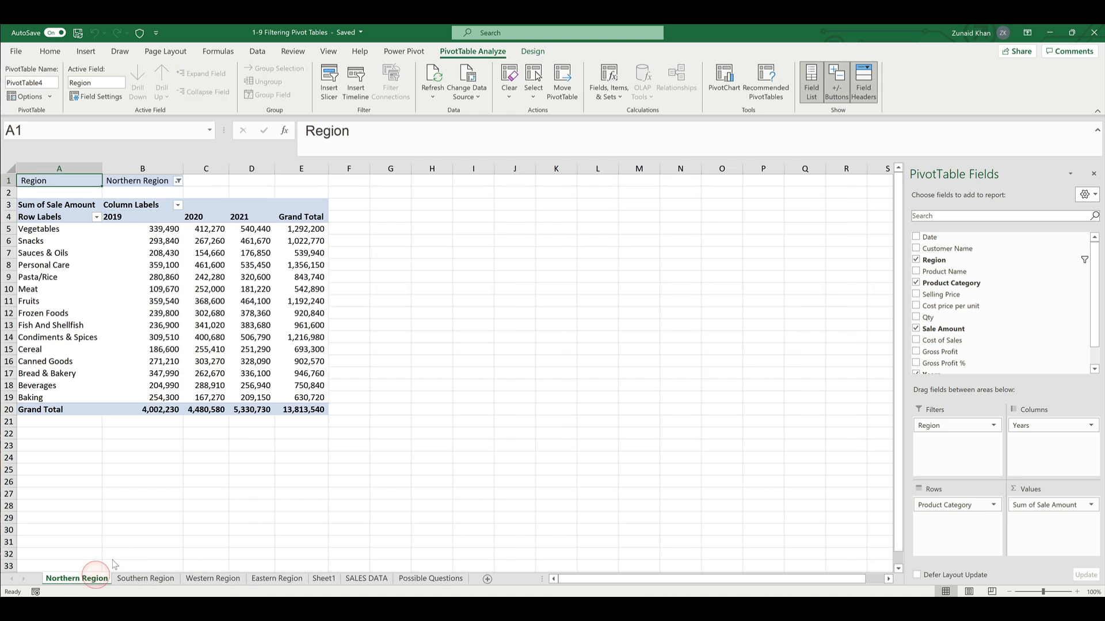
# Look through the pivot tables on the Southern, Western, Eastern and Northern Region sheets.
pyautogui.click(151, 576)
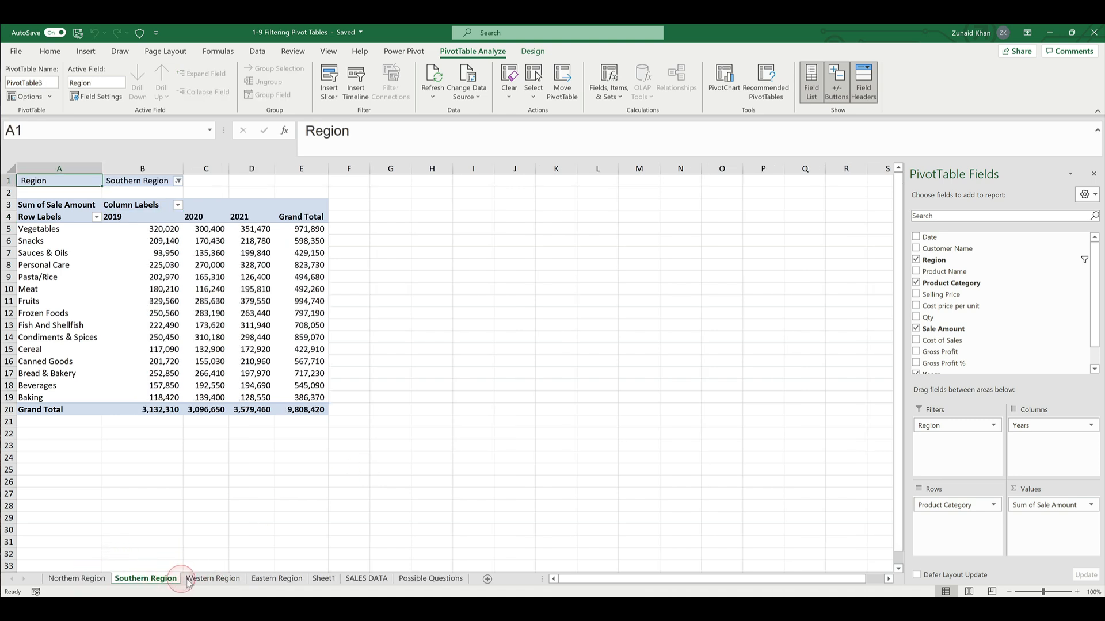
pyautogui.click(190, 579)
pyautogui.click(266, 582)
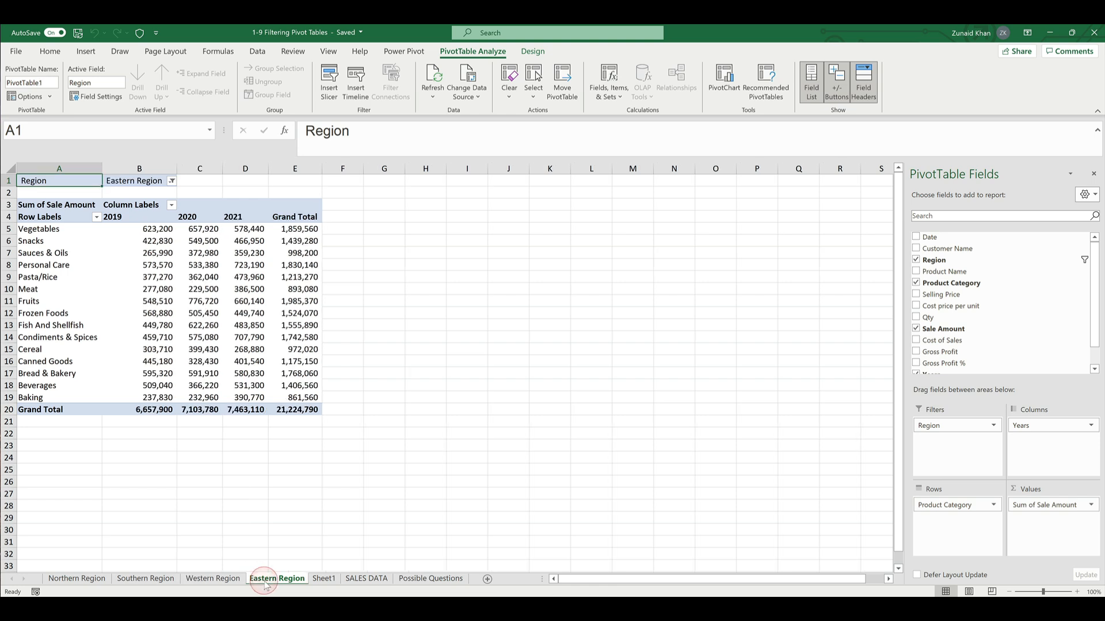
pyautogui.click(102, 583)
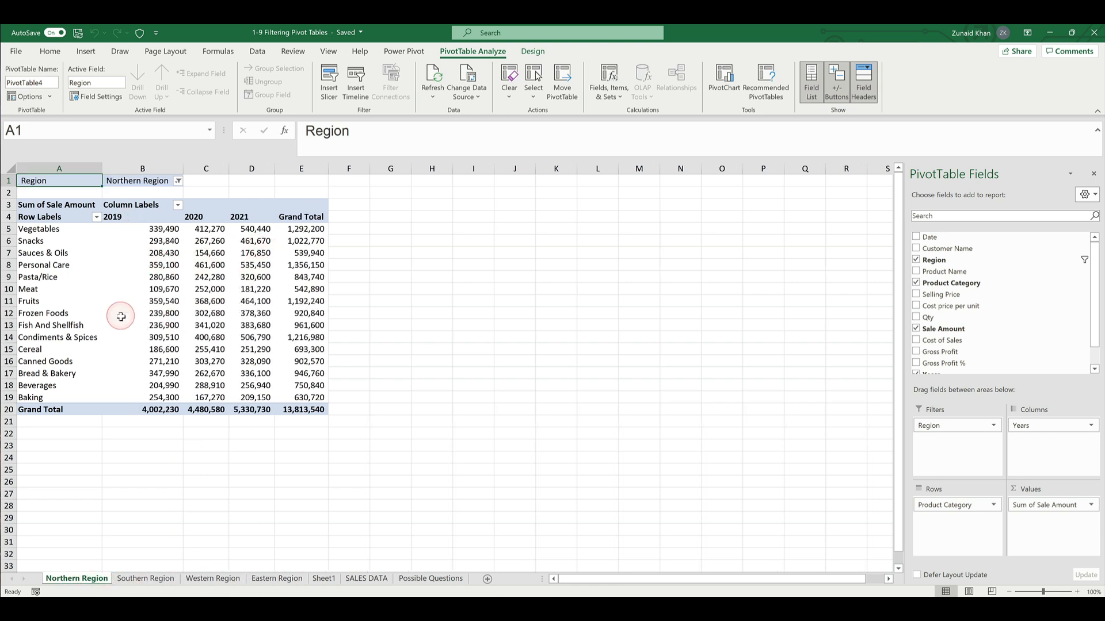
pyautogui.click(270, 579)
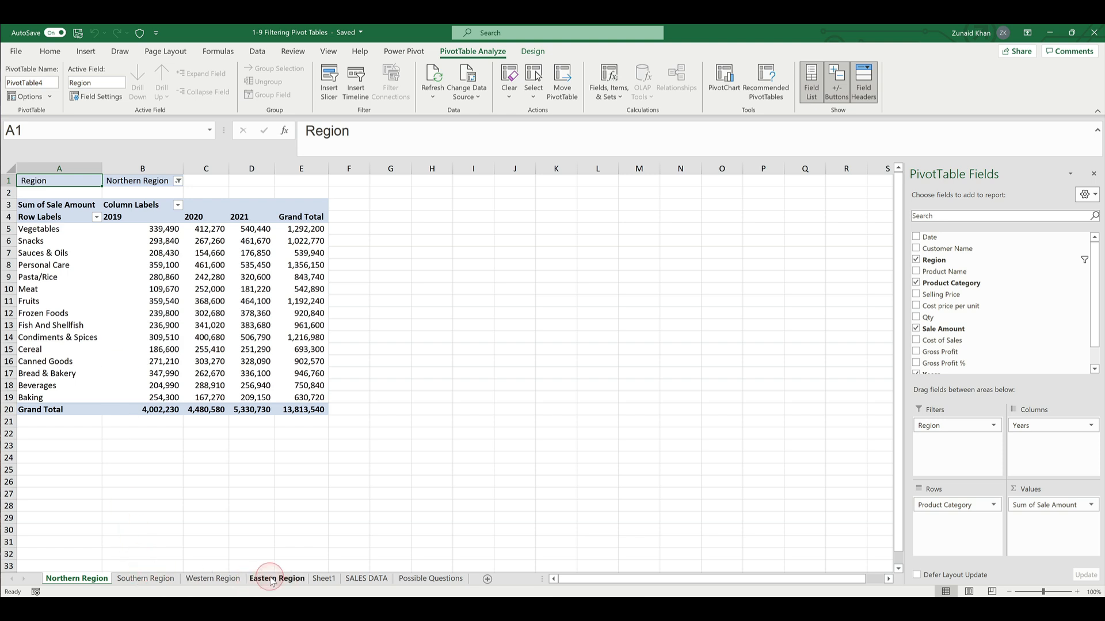
pyautogui.click(80, 579)
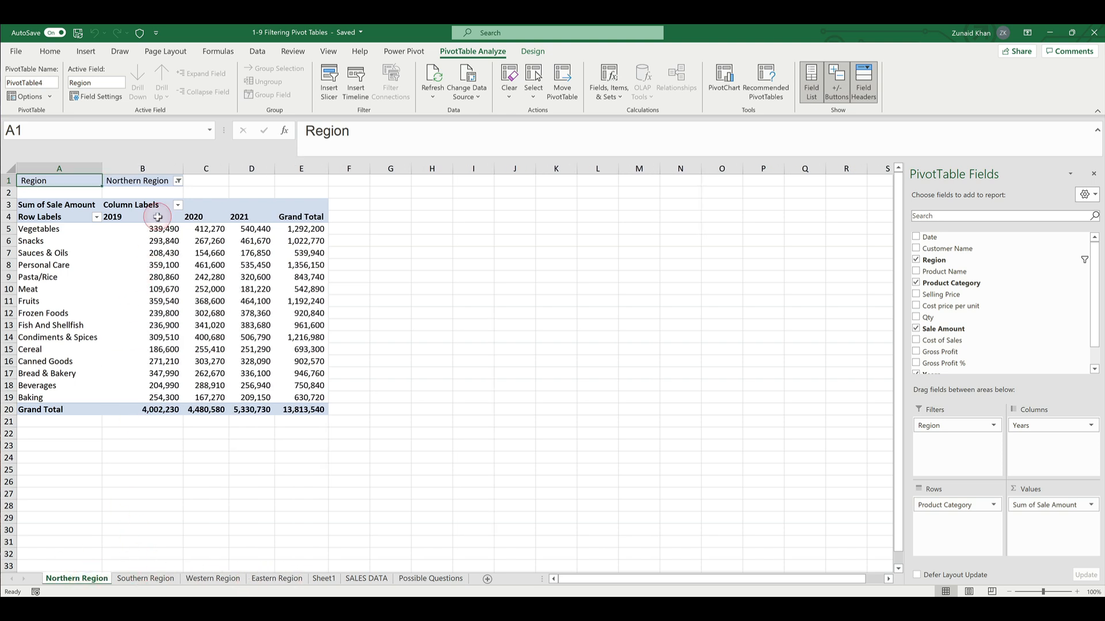
# Check the Region filter choices on the Northern Region sheet, and compare its pivot table with those on the other regional sheets.
pyautogui.click(178, 182)
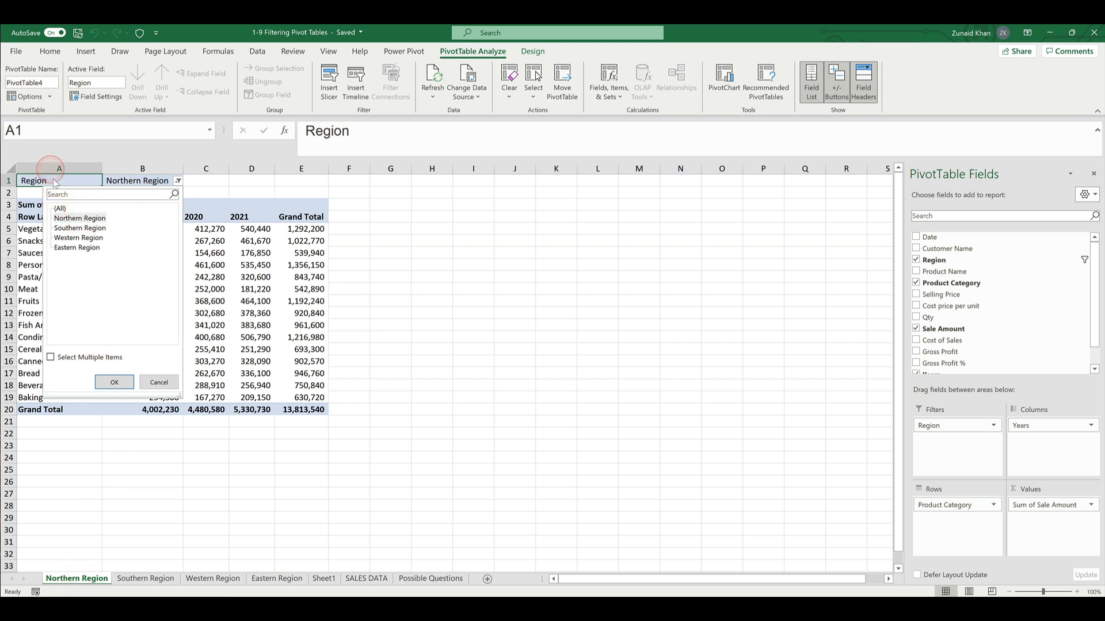
pyautogui.click(155, 382)
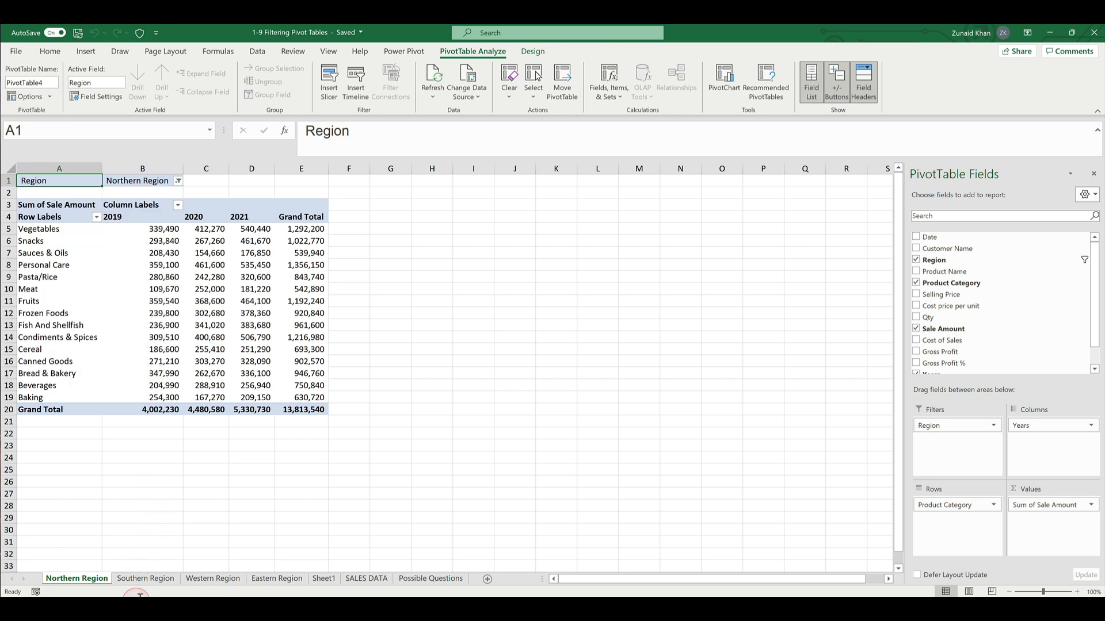
pyautogui.click(296, 581)
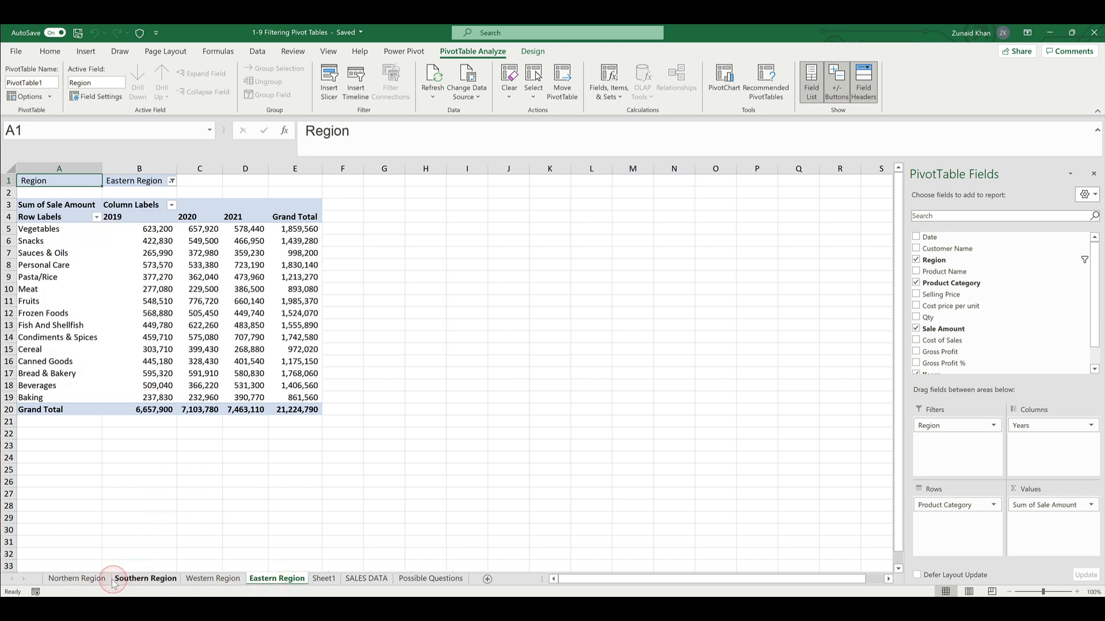
pyautogui.click(89, 581)
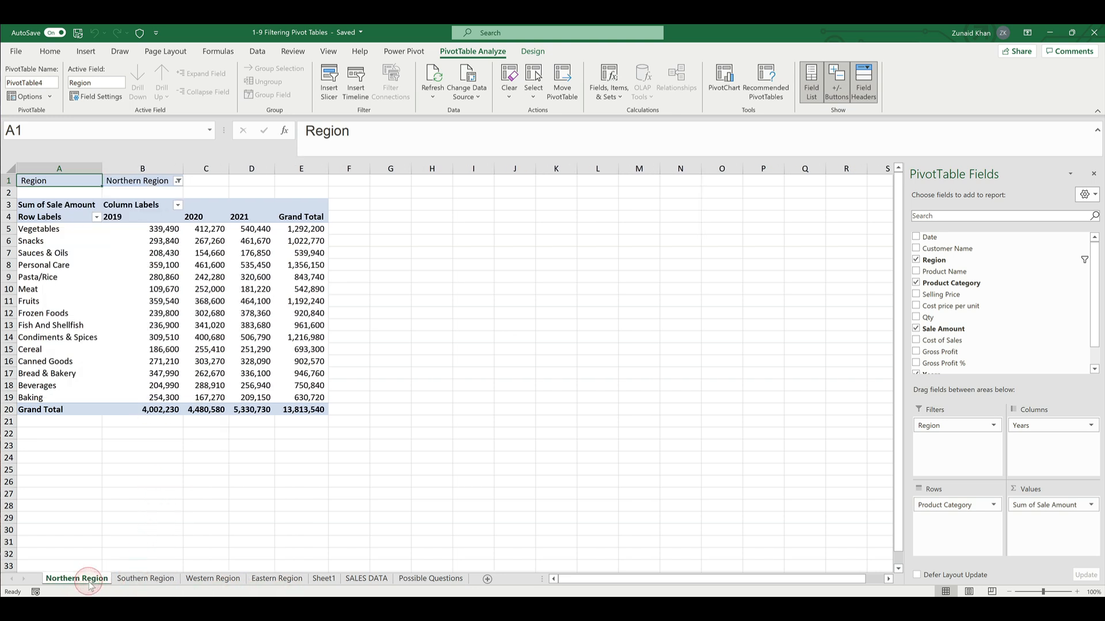
pyautogui.click(291, 585)
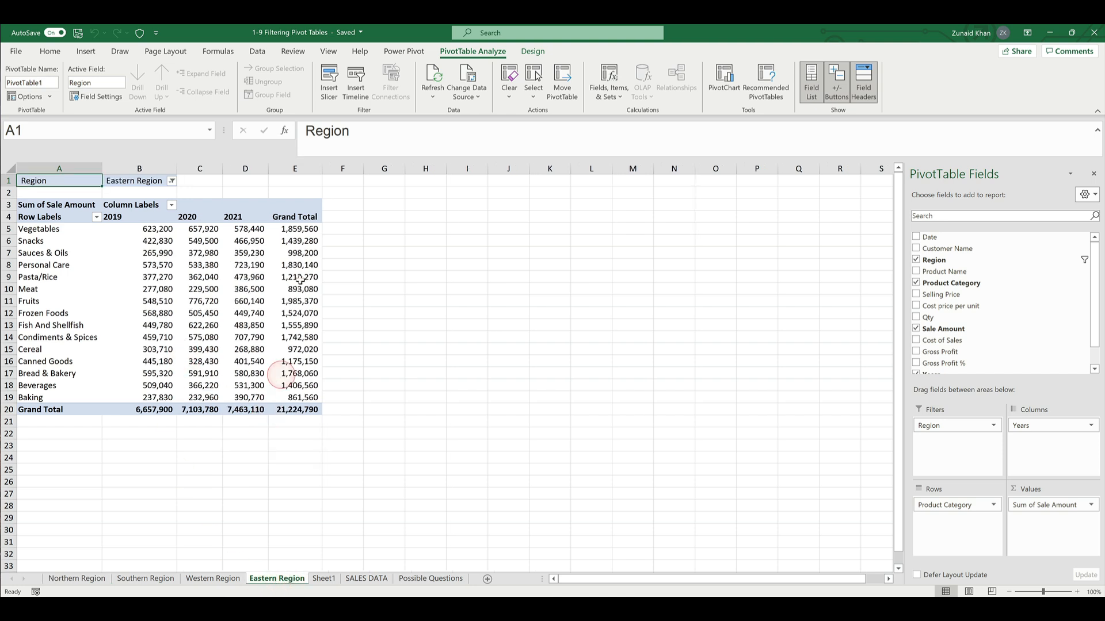
pyautogui.click(218, 580)
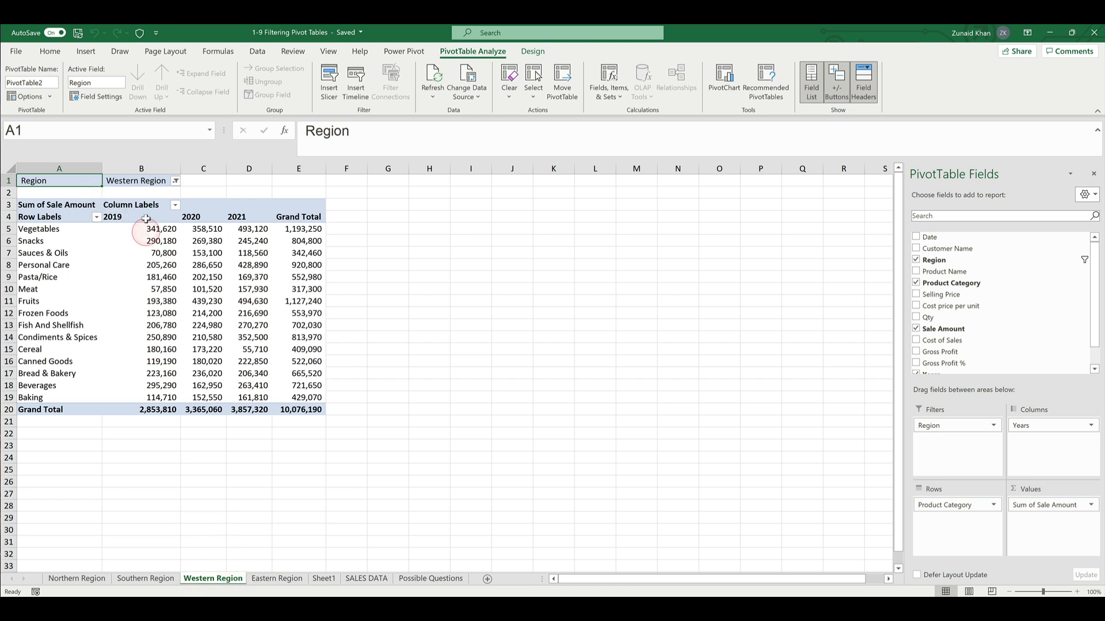
pyautogui.click(145, 579)
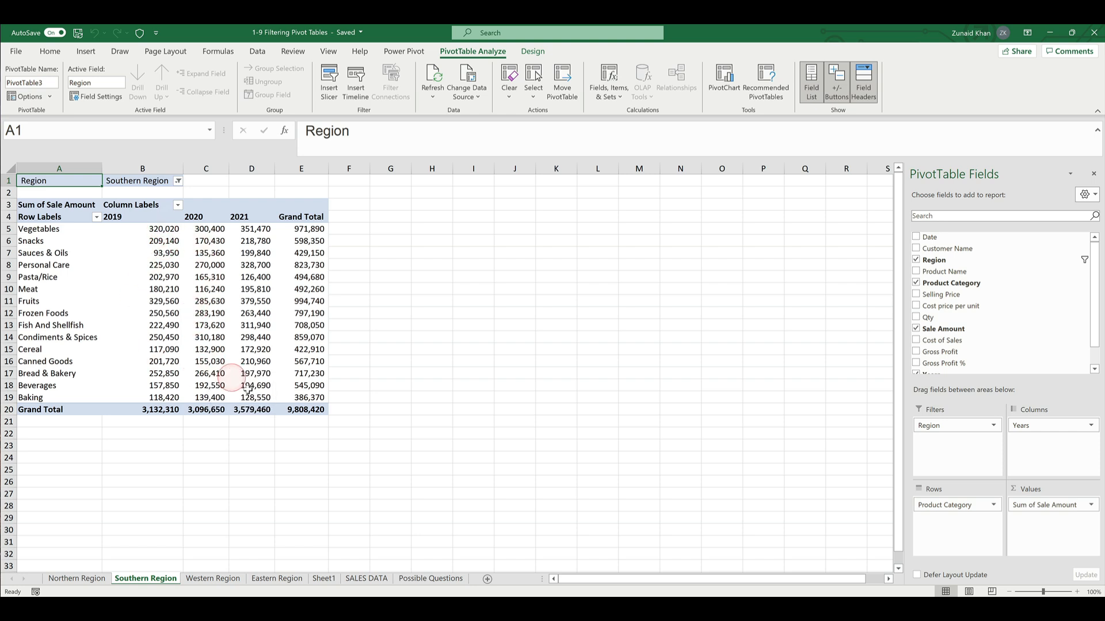
# Delete the four regional worksheets, Northern Region through Eastern Region, together as a group.
pyautogui.click(69, 582)
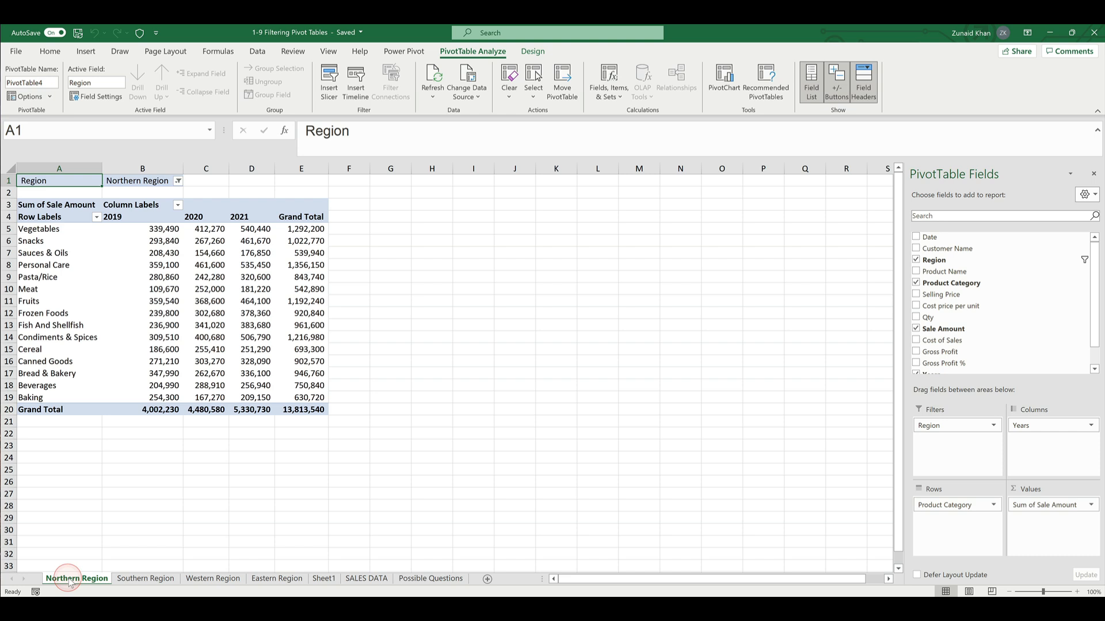
pyautogui.keyDown('shift'); pyautogui.click(263, 578); pyautogui.keyUp('shift')
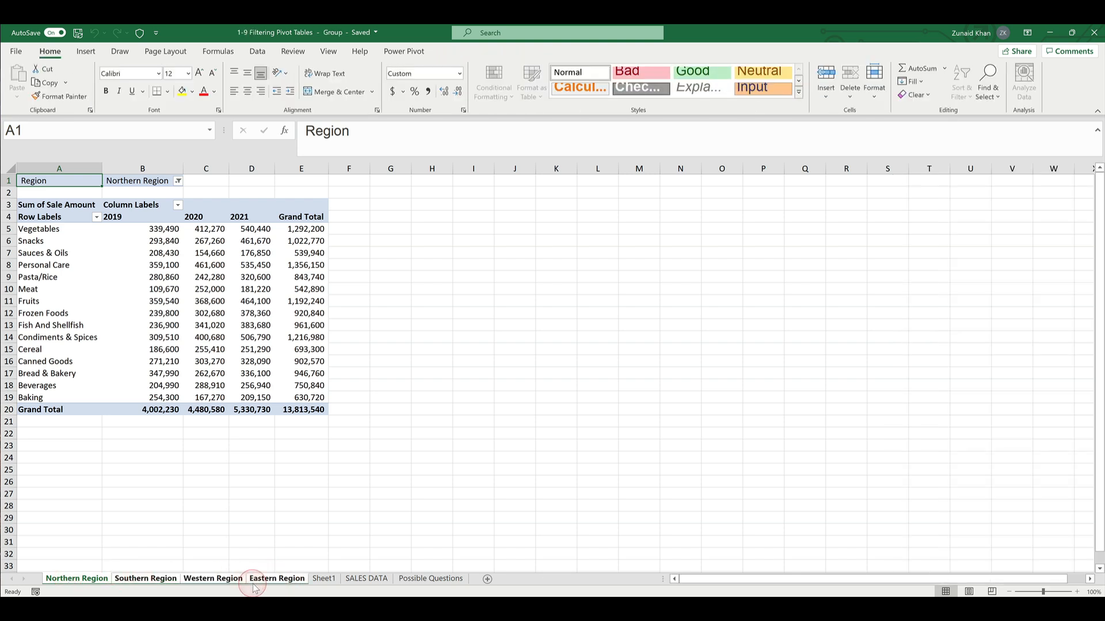
pyautogui.rightClick(262, 580)
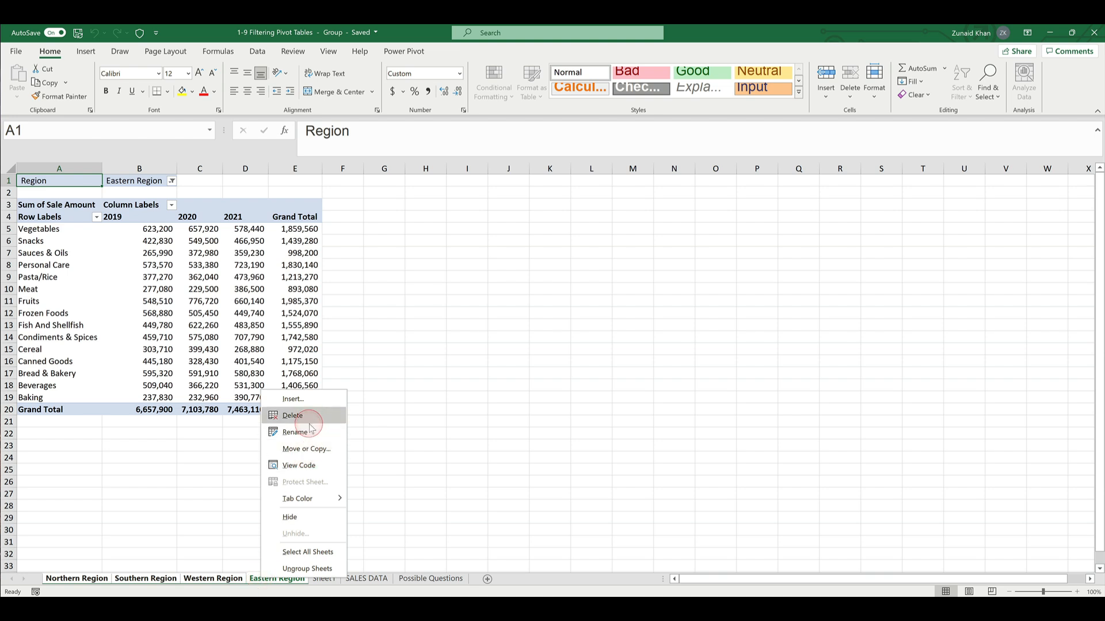
pyautogui.click(310, 418)
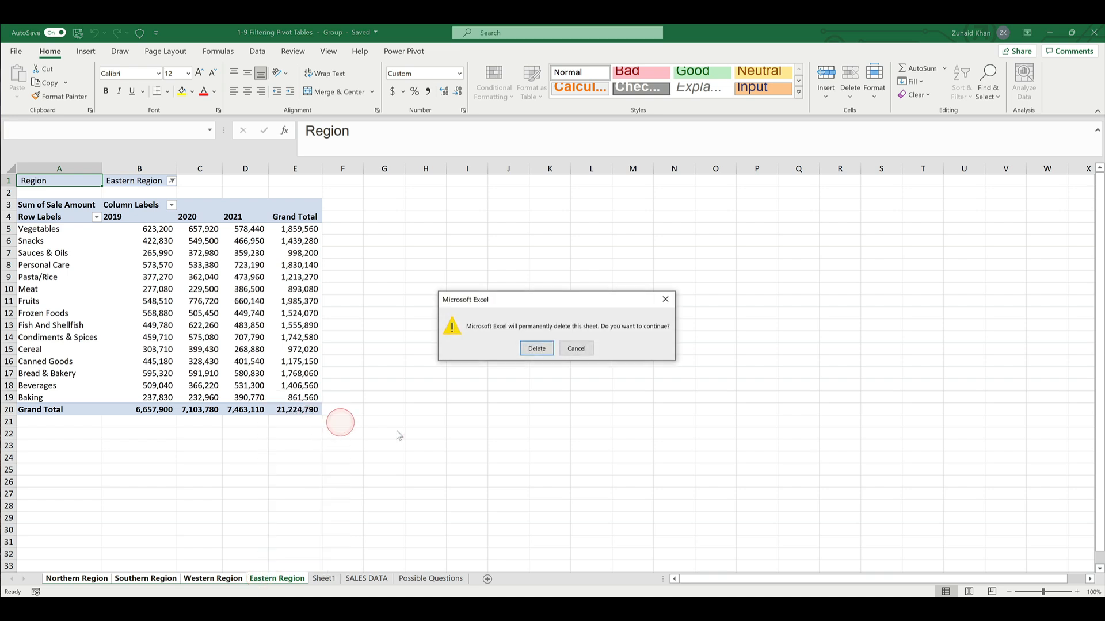
pyautogui.click(537, 349)
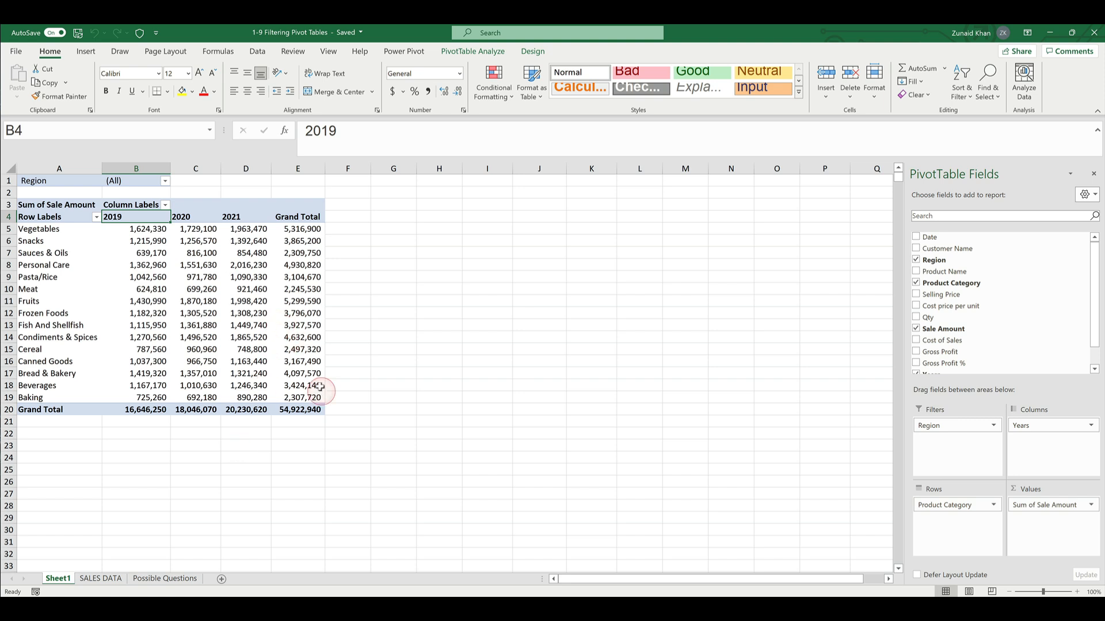
pyautogui.moveTo(320, 381)
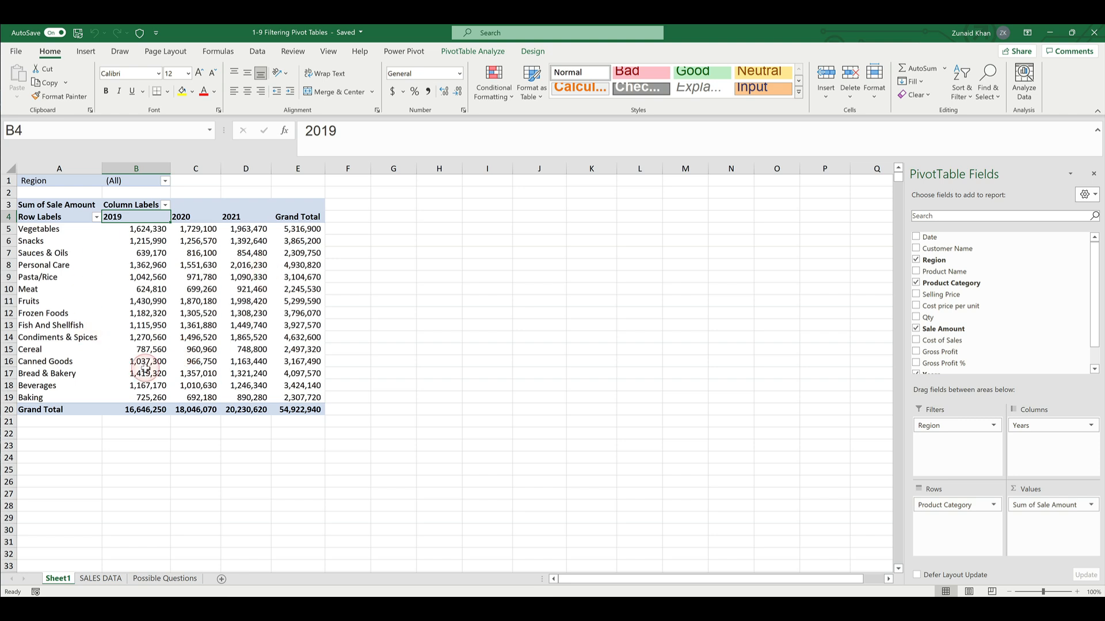
pyautogui.moveTo(145, 369)
pyautogui.moveTo(211, 263)
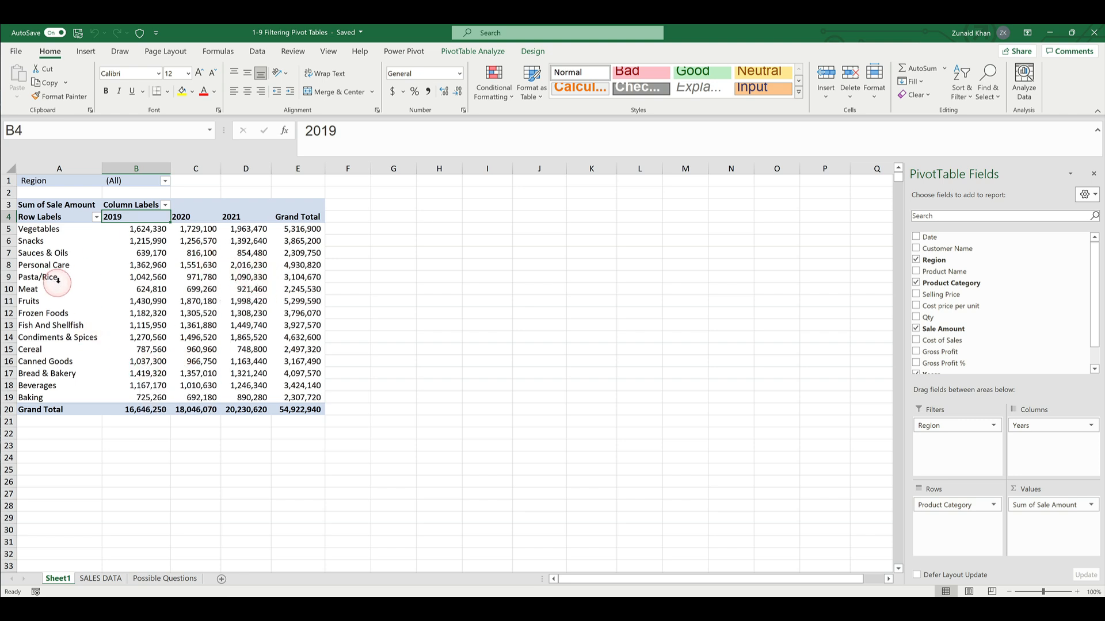
# Filter the pivot table's row labels to show only Vegetables, Snacks, and Sauces & Oils.
pyautogui.click(96, 217)
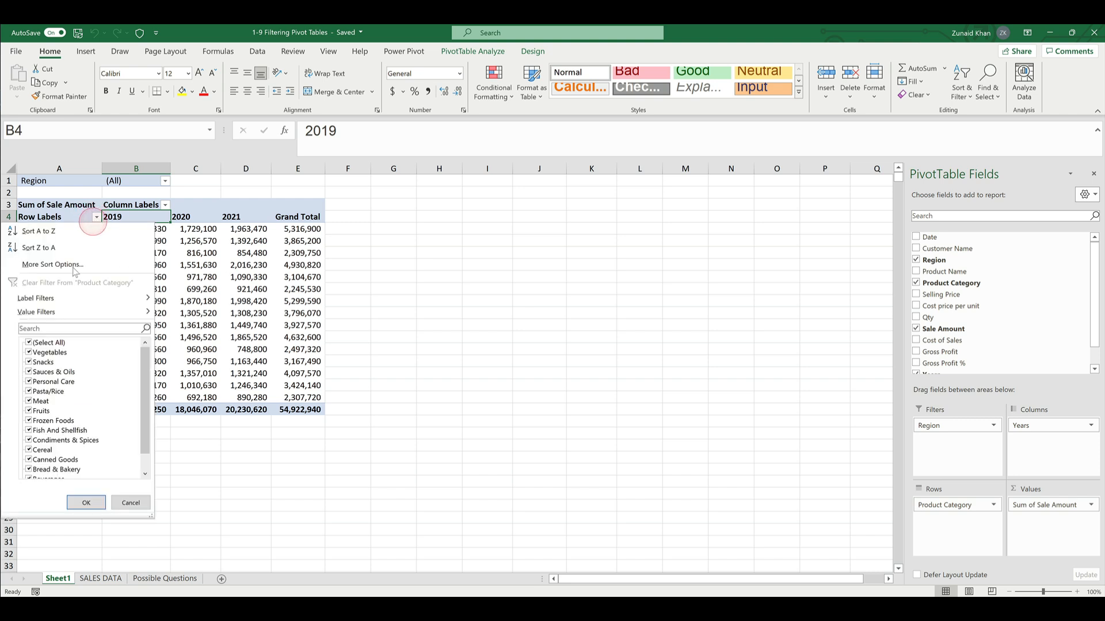
pyautogui.click(35, 352)
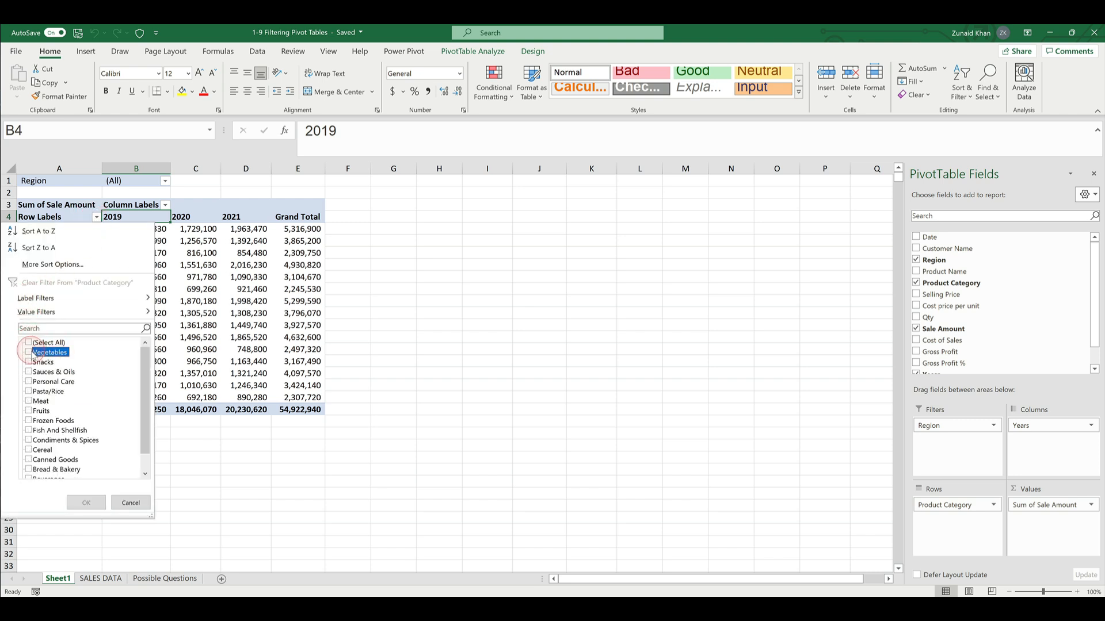
pyautogui.click(26, 343)
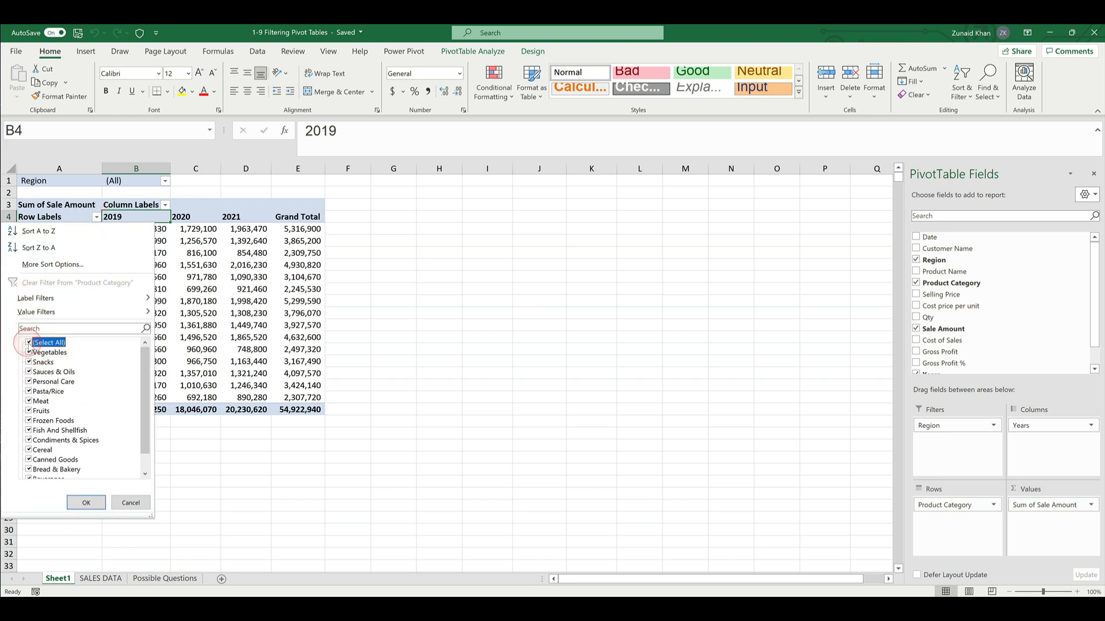
pyautogui.click(32, 353)
pyautogui.click(31, 363)
pyautogui.click(32, 372)
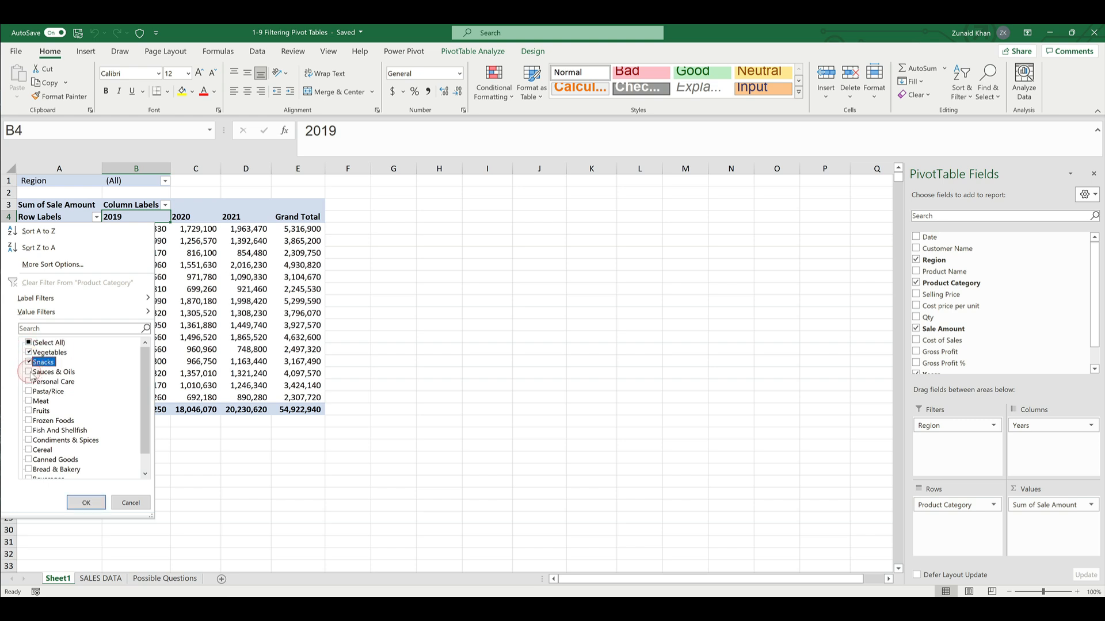
pyautogui.click(86, 503)
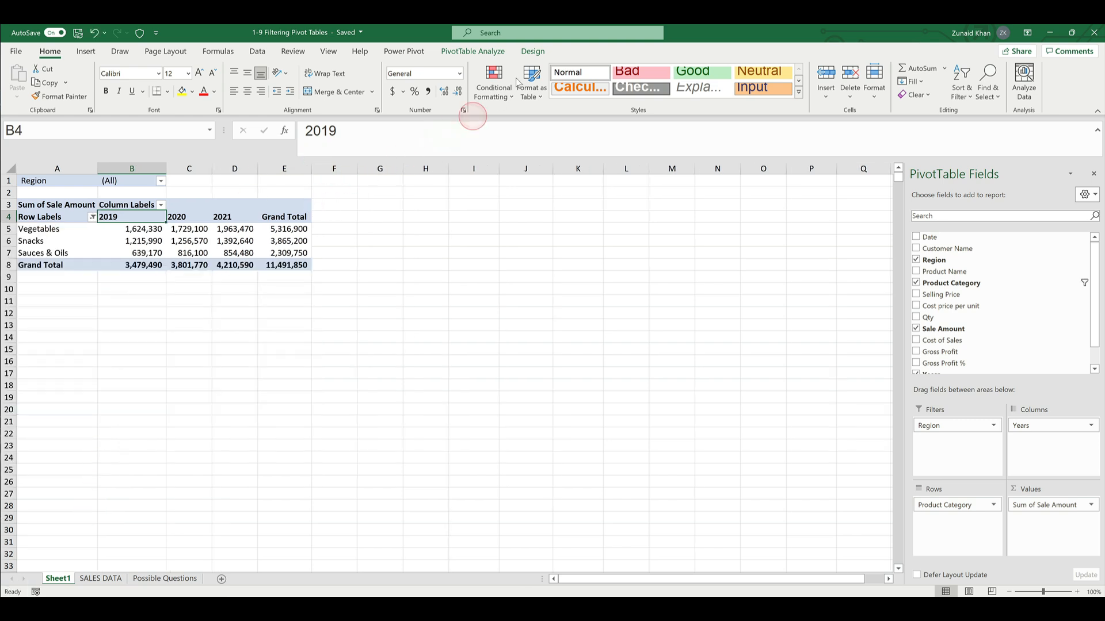
# Apply the Dark PivotTable style with navy header and total rows and a light blue body to the pivot table.
pyautogui.click(531, 55)
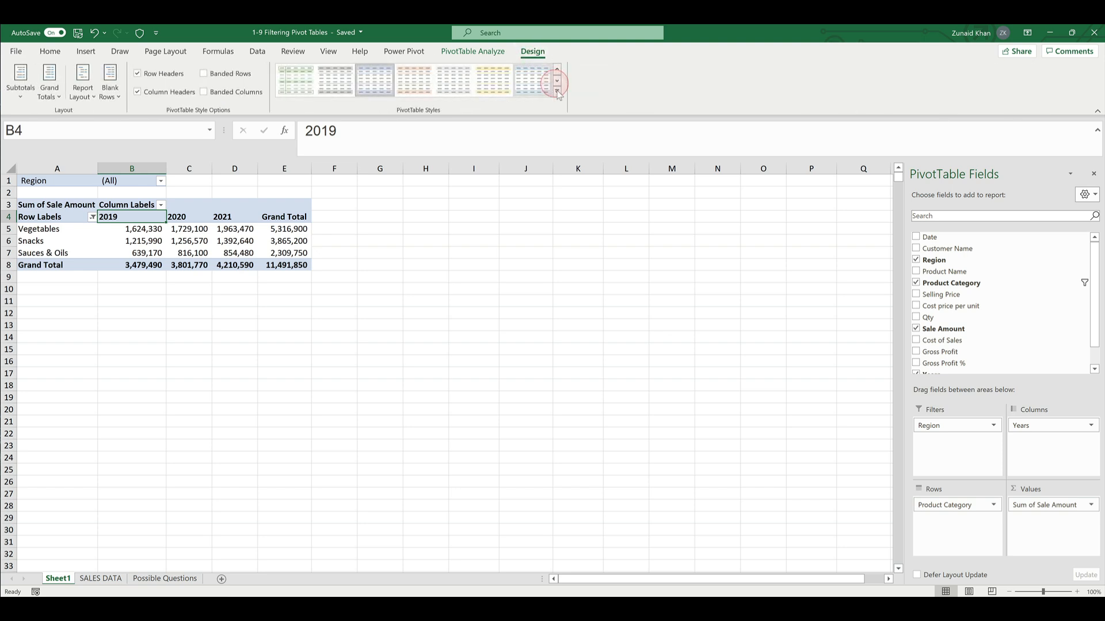
pyautogui.click(556, 93)
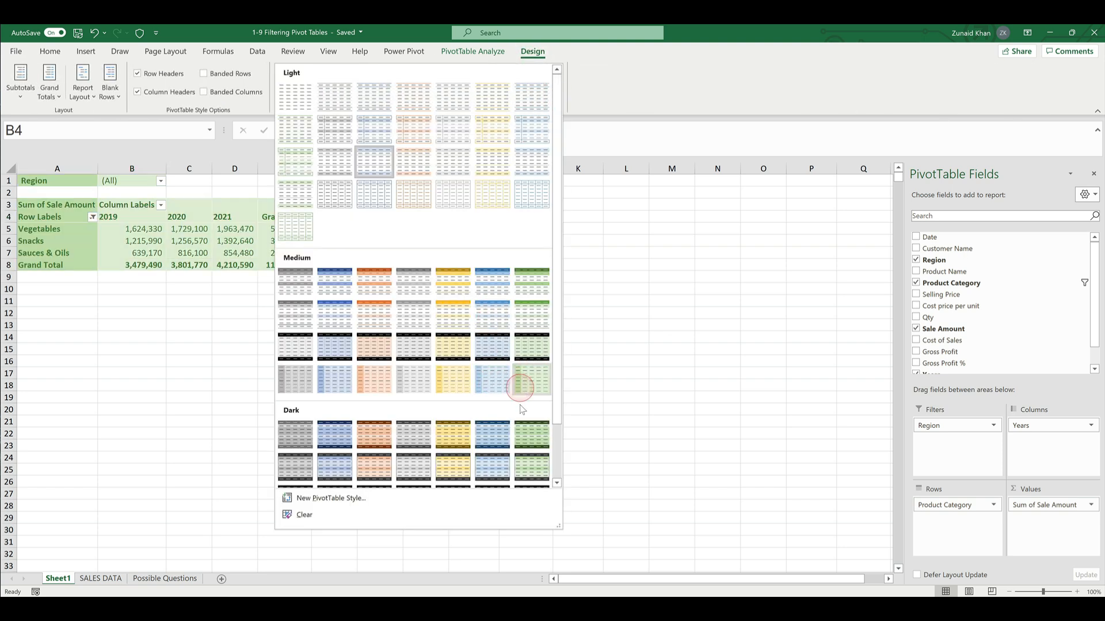
pyautogui.click(498, 431)
pyautogui.click(189, 301)
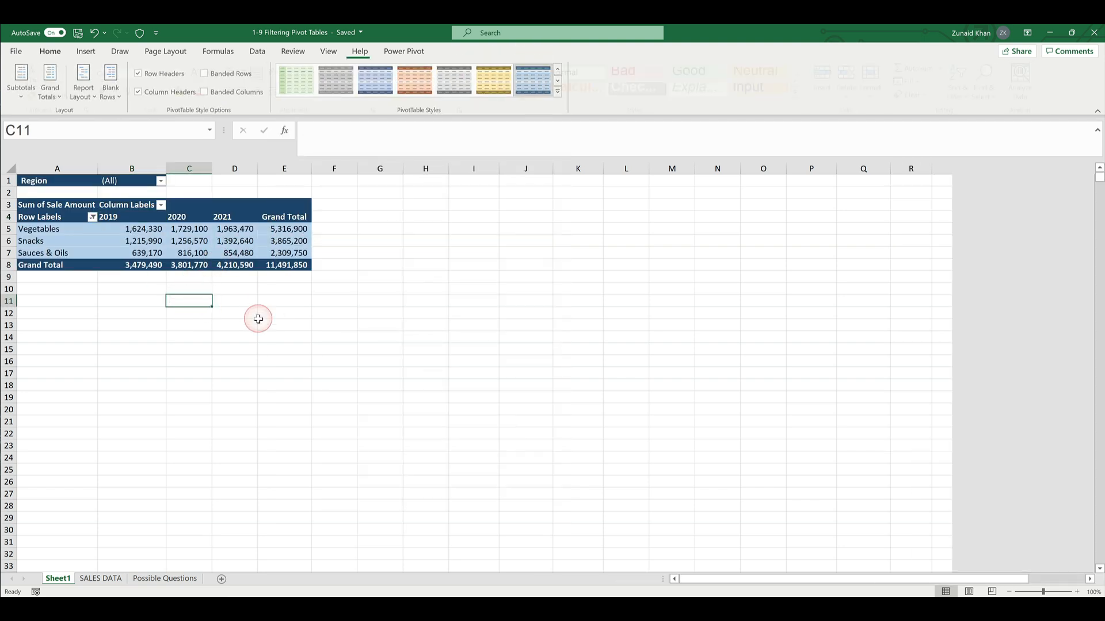
# Generate report filter pages for the Region field from the restyled, category-filtered pivot table.
pyautogui.click(127, 206)
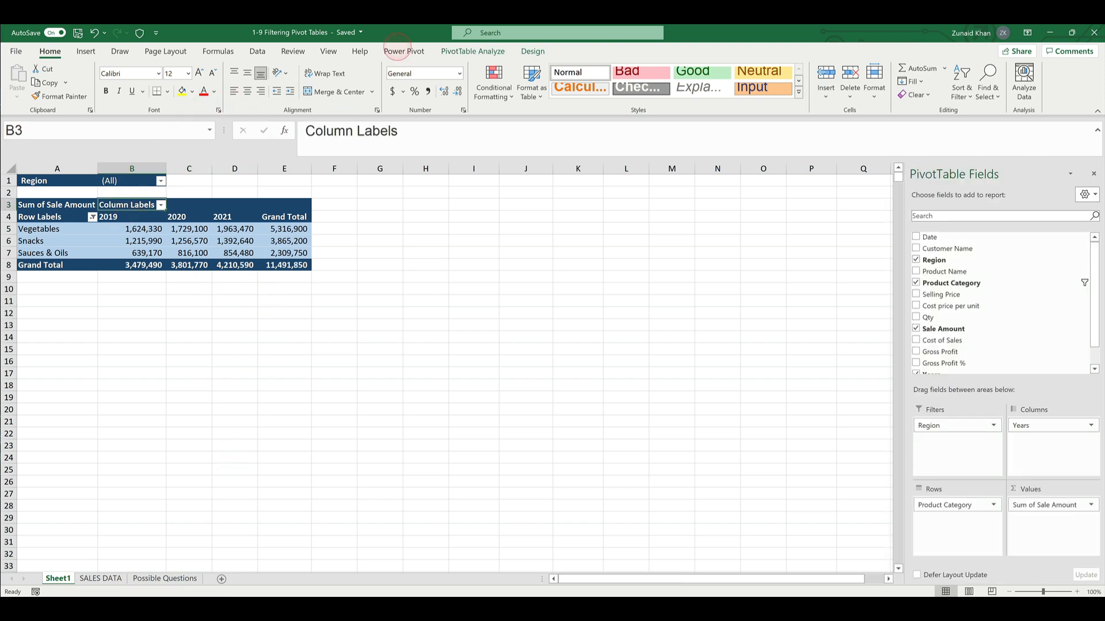
pyautogui.click(476, 51)
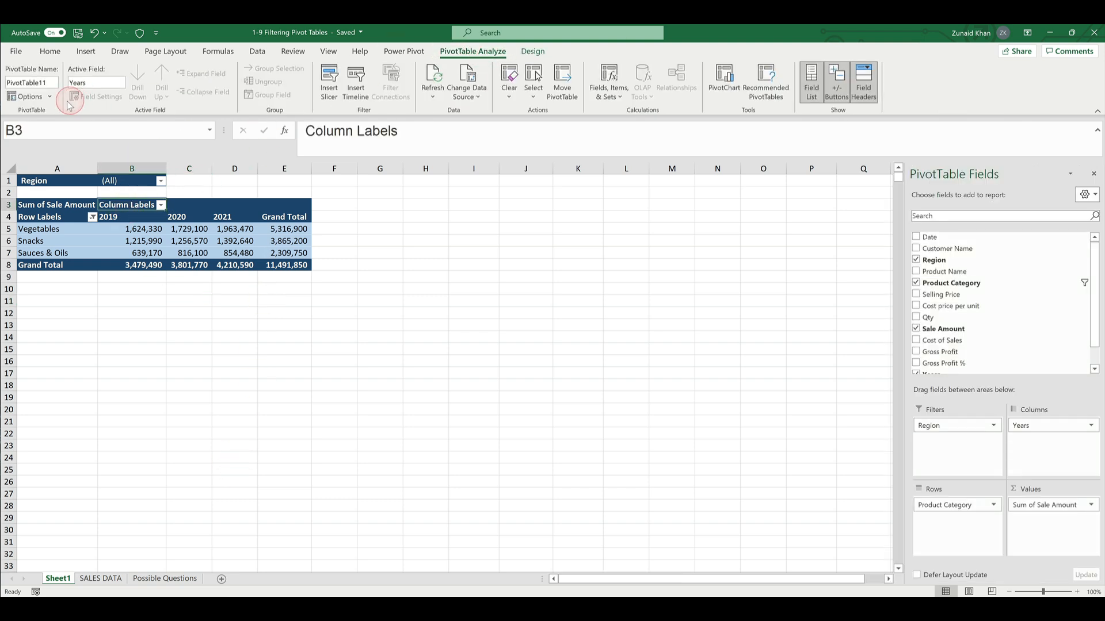
pyautogui.click(59, 101)
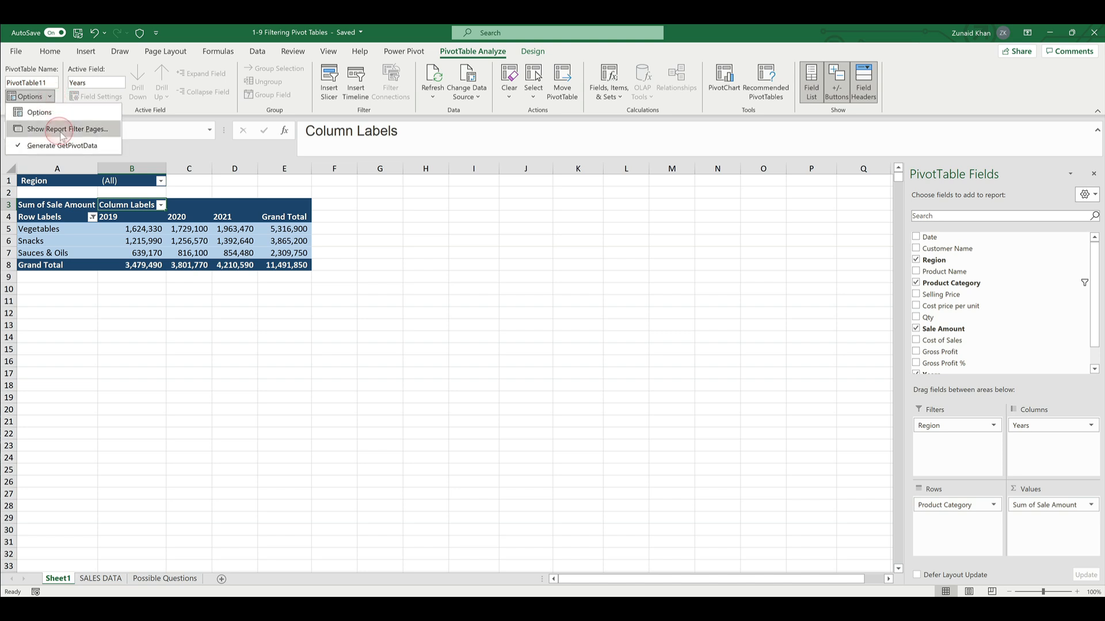
pyautogui.click(79, 136)
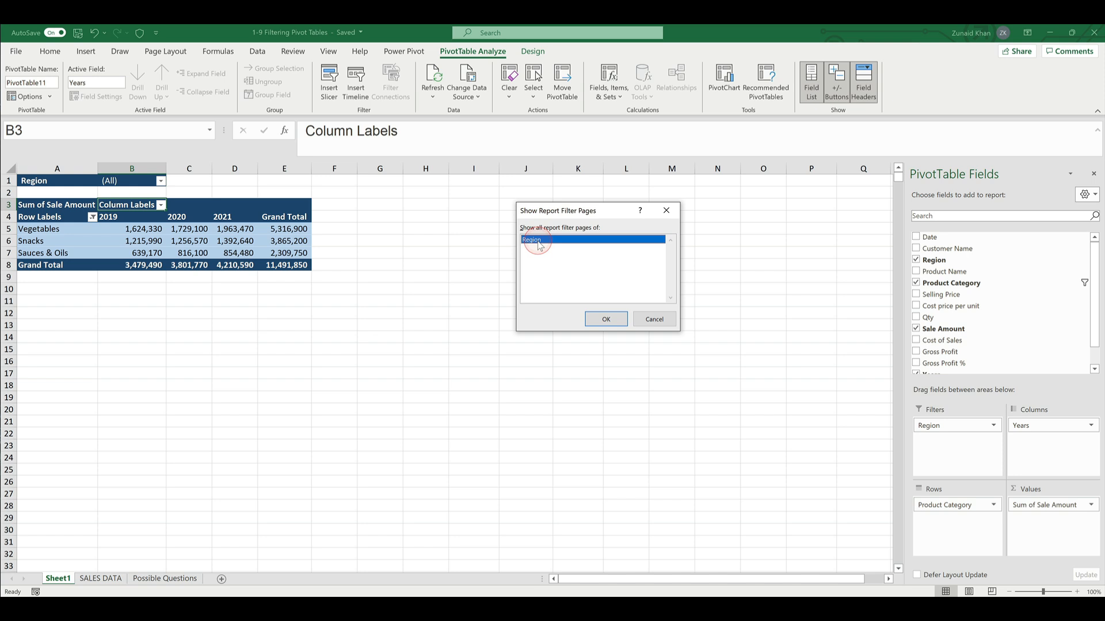
pyautogui.click(606, 319)
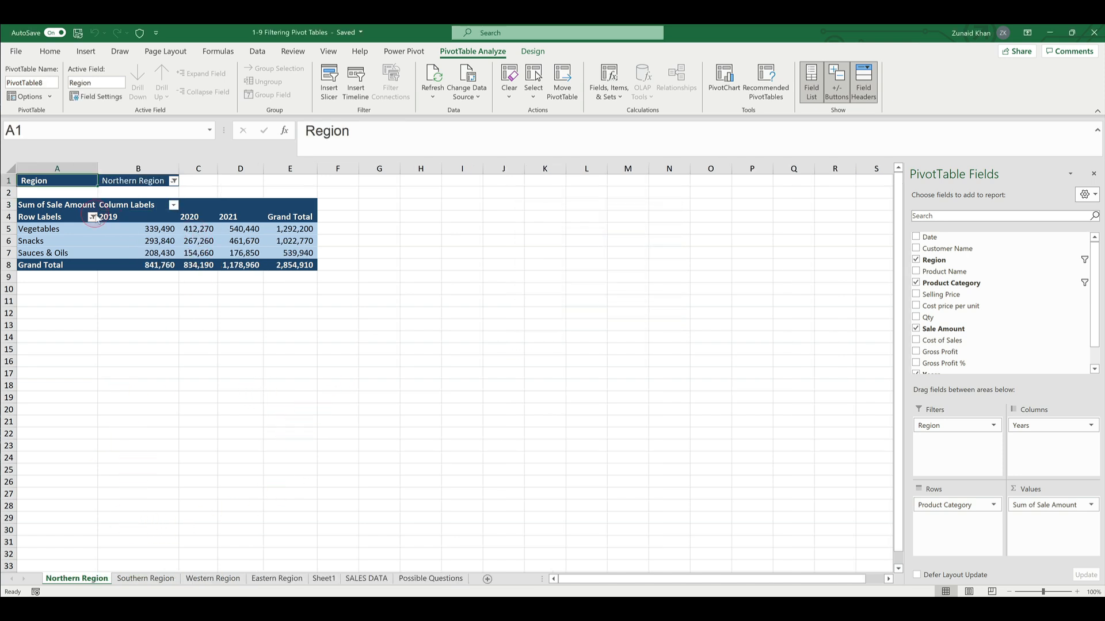
# Compare the regional sheets with the pivot table on Sheet1, and check the Product Category filter choices on the Southern Region sheet.
pyautogui.click(134, 579)
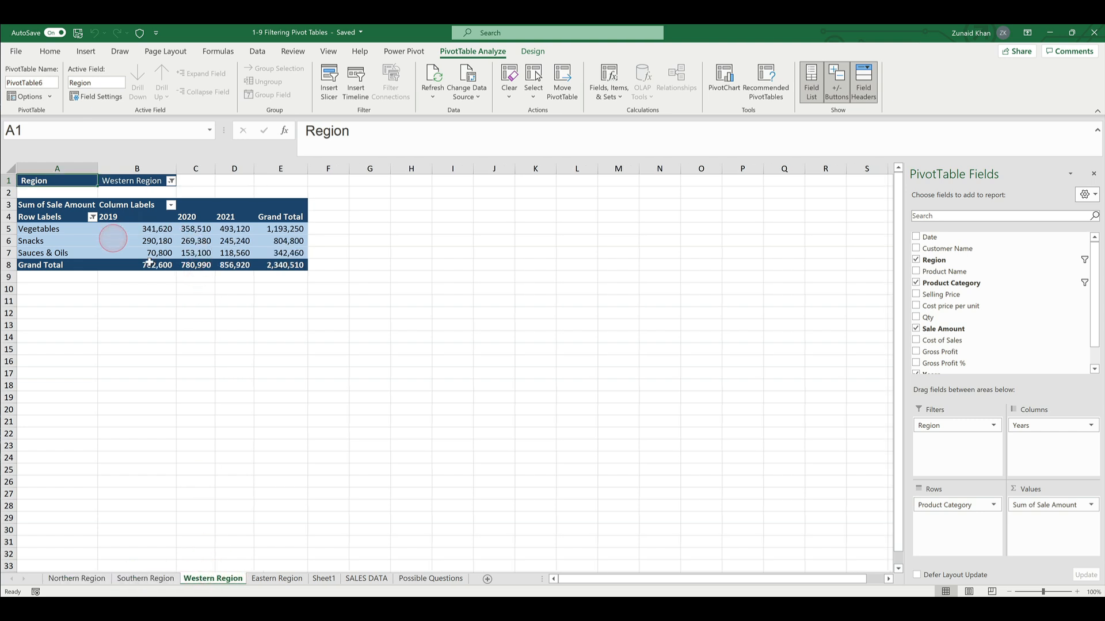
pyautogui.click(323, 579)
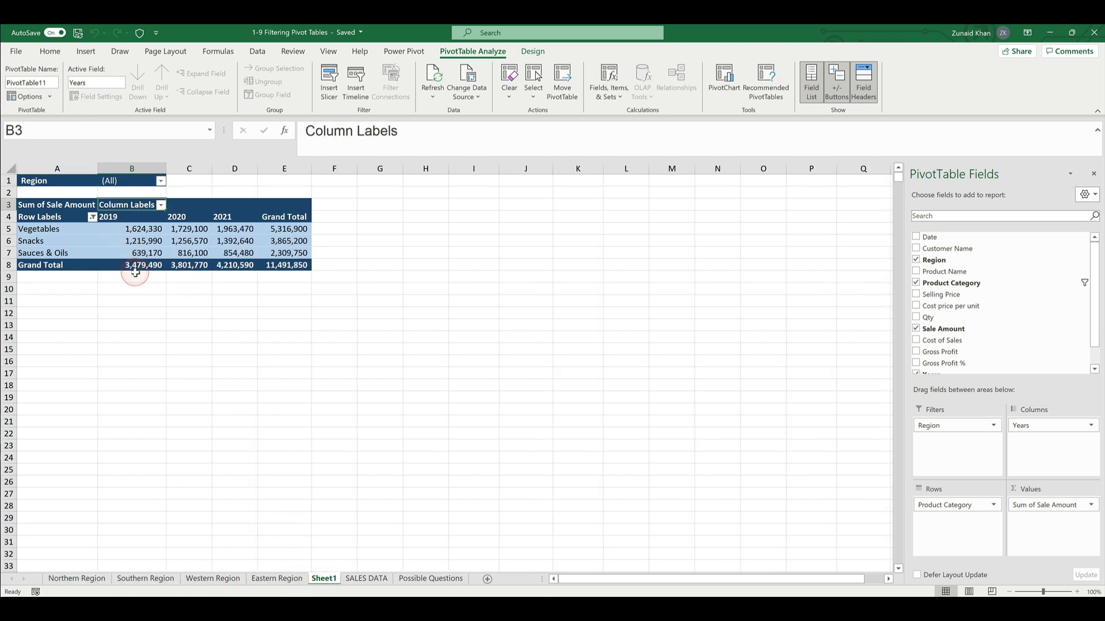
pyautogui.click(92, 579)
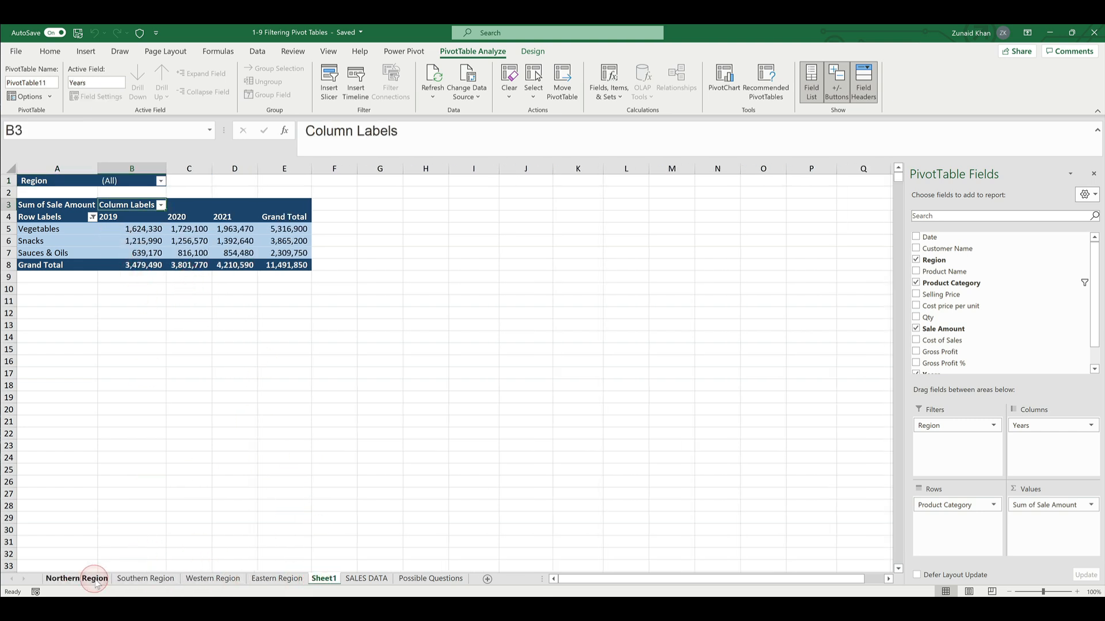
pyautogui.click(146, 580)
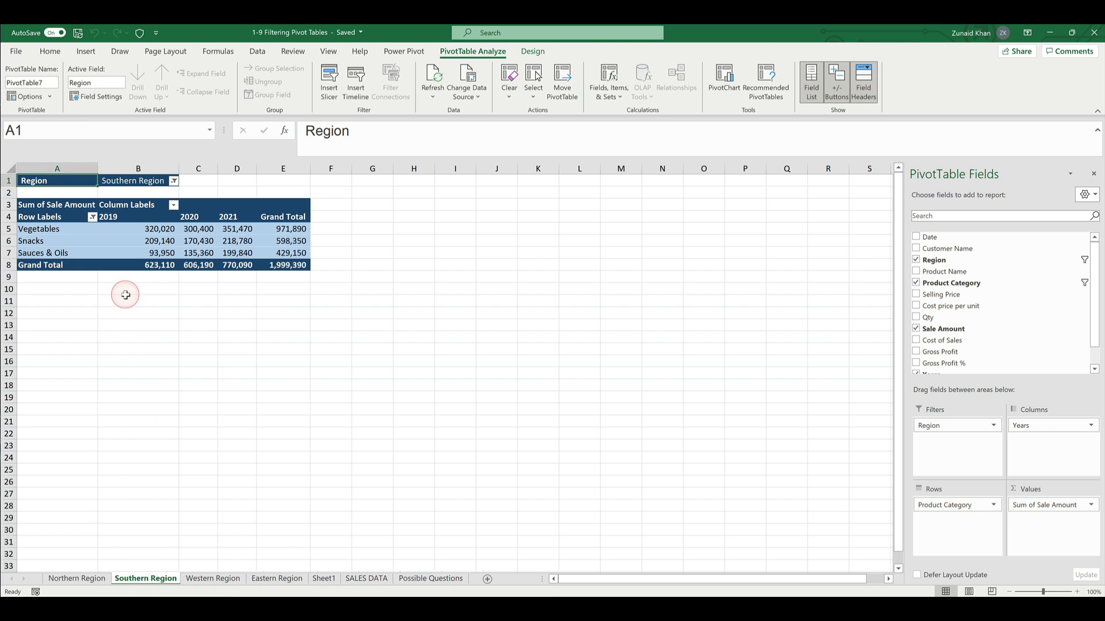
pyautogui.click(92, 218)
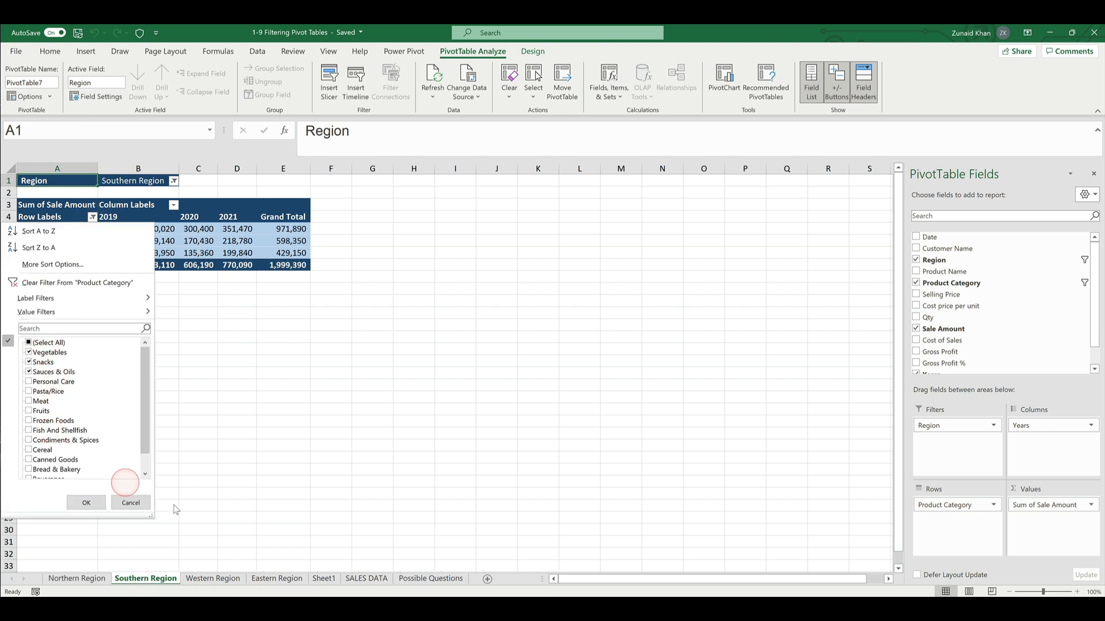
pyautogui.click(131, 503)
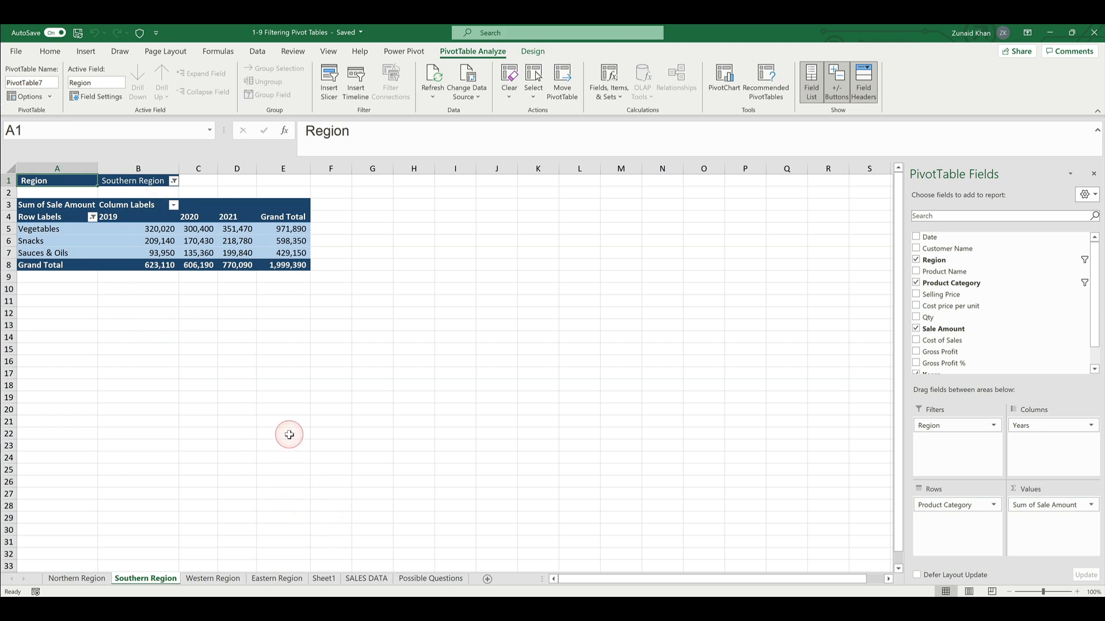
pyautogui.click(324, 580)
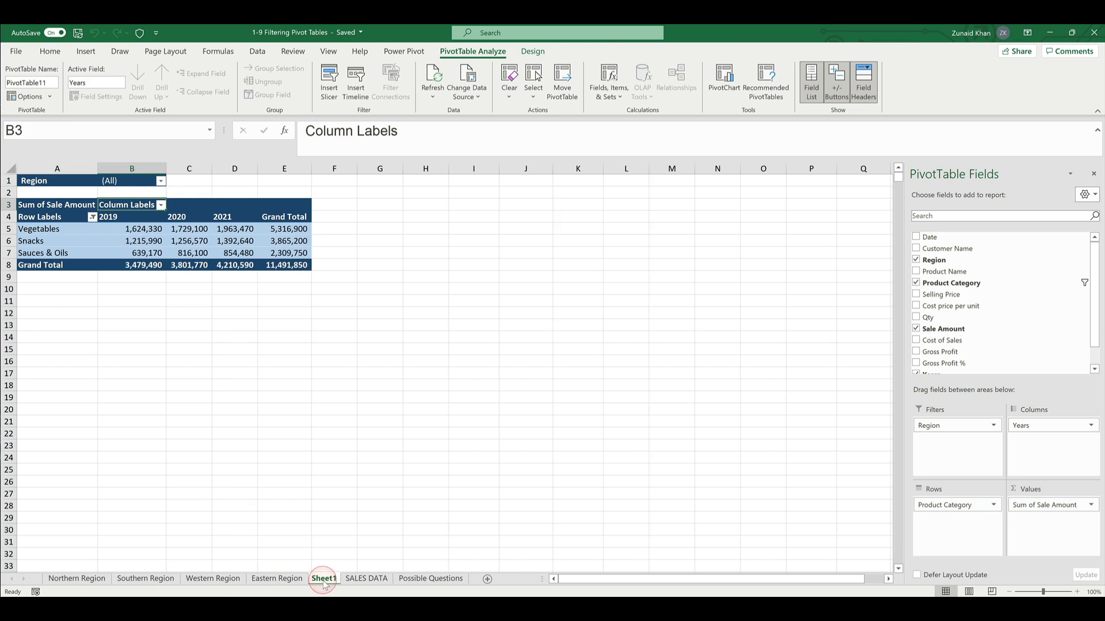